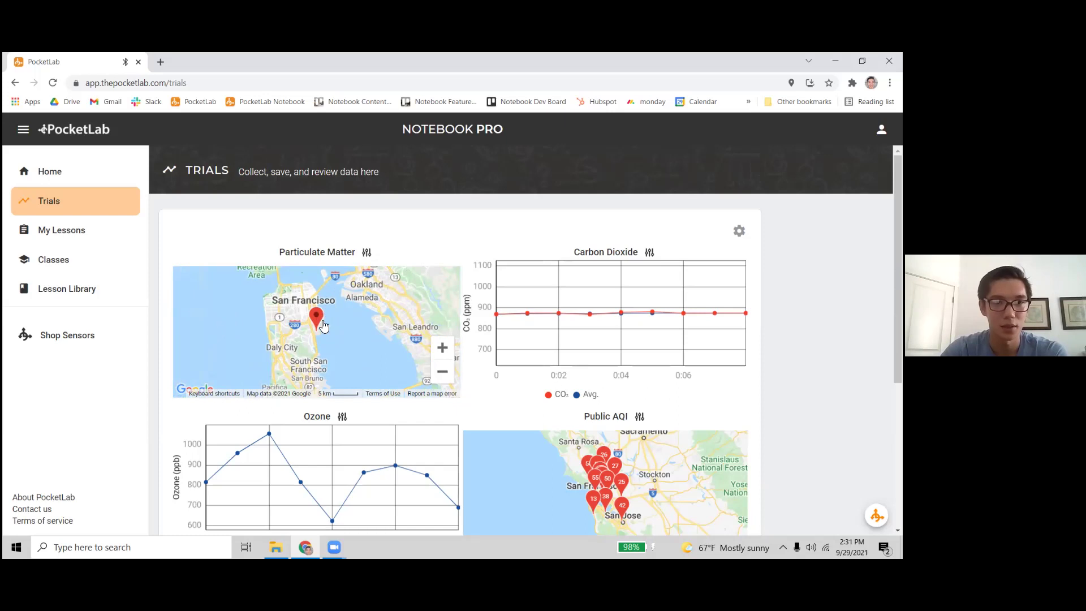
Open the reading of the Particulate Matter map marker and examine the other air quality graphs and the sensor readouts
click(317, 318)
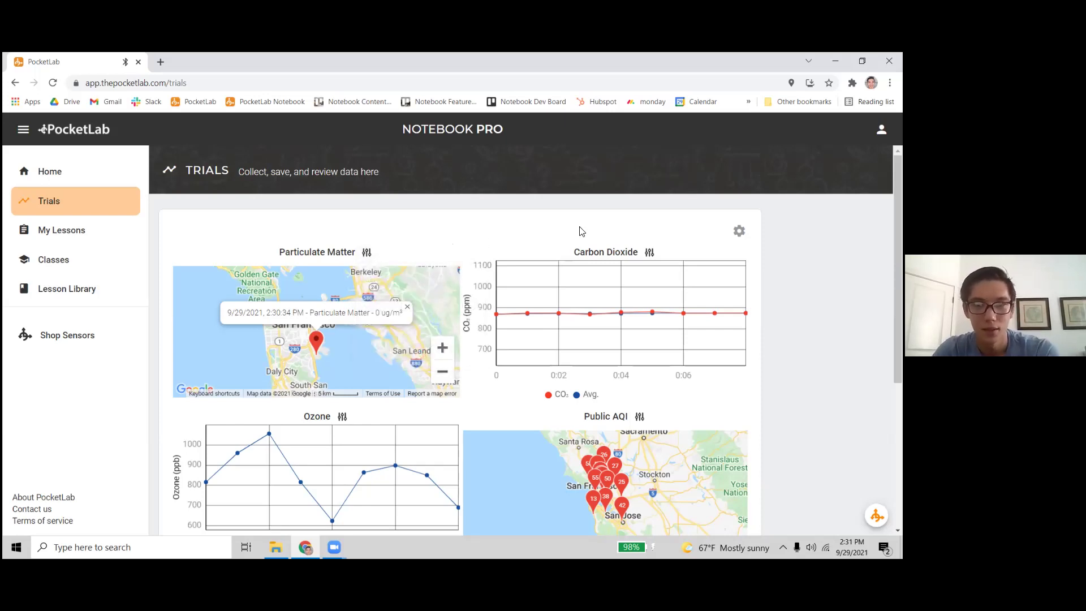
scroll(633, 320, down, 2)
scroll(632, 319, down, 1)
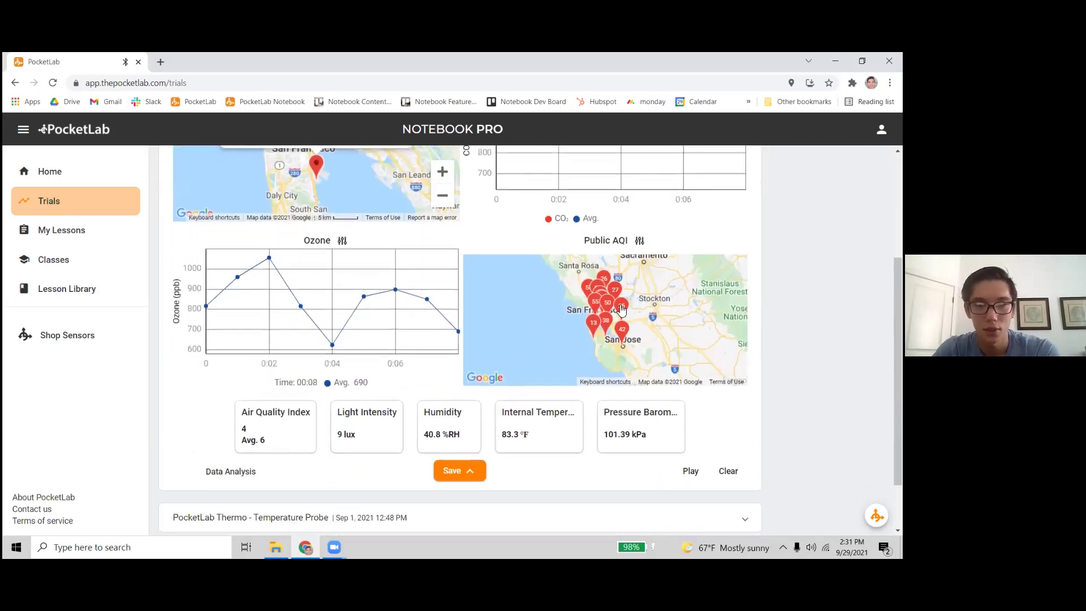
scroll(621, 308, up, 2)
scroll(498, 296, down, 1)
scroll(497, 296, up, 1)
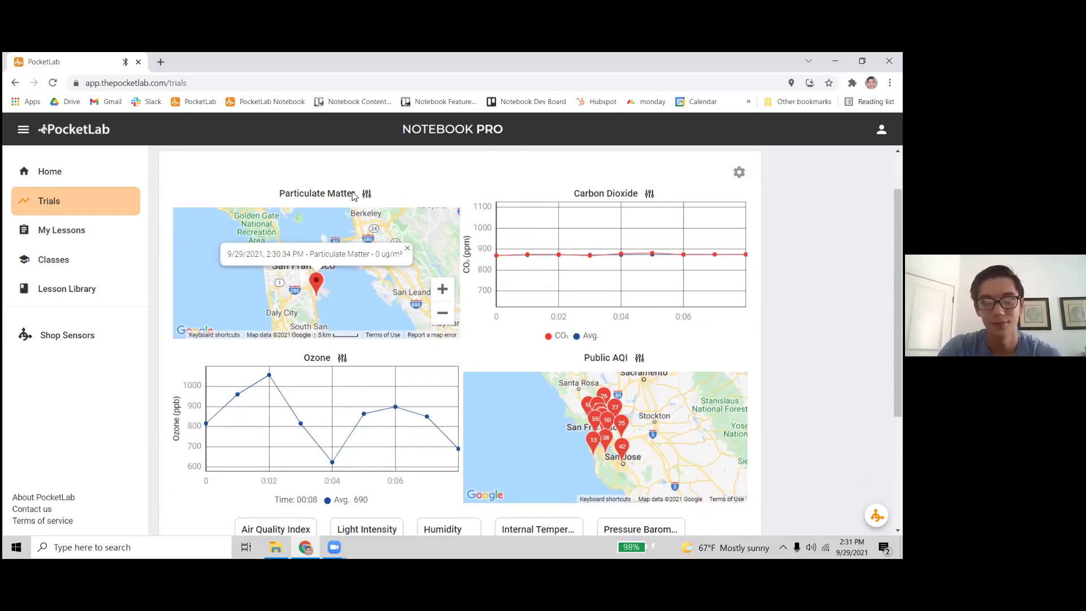
Unpair the current air quality device and connect the PL Thermo PocketLab in its place
click(739, 172)
click(770, 281)
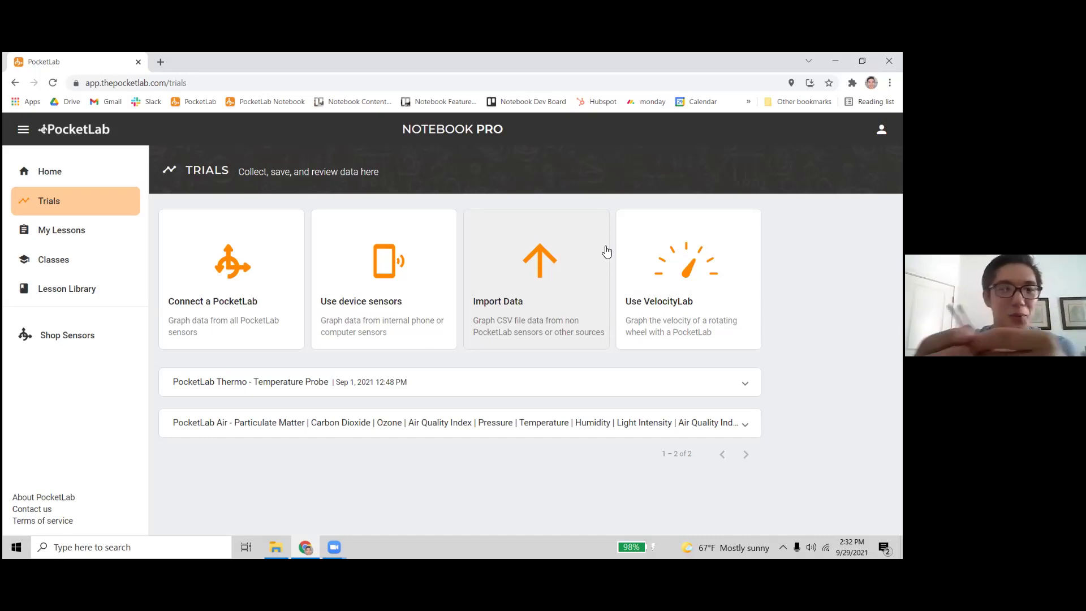
click(247, 281)
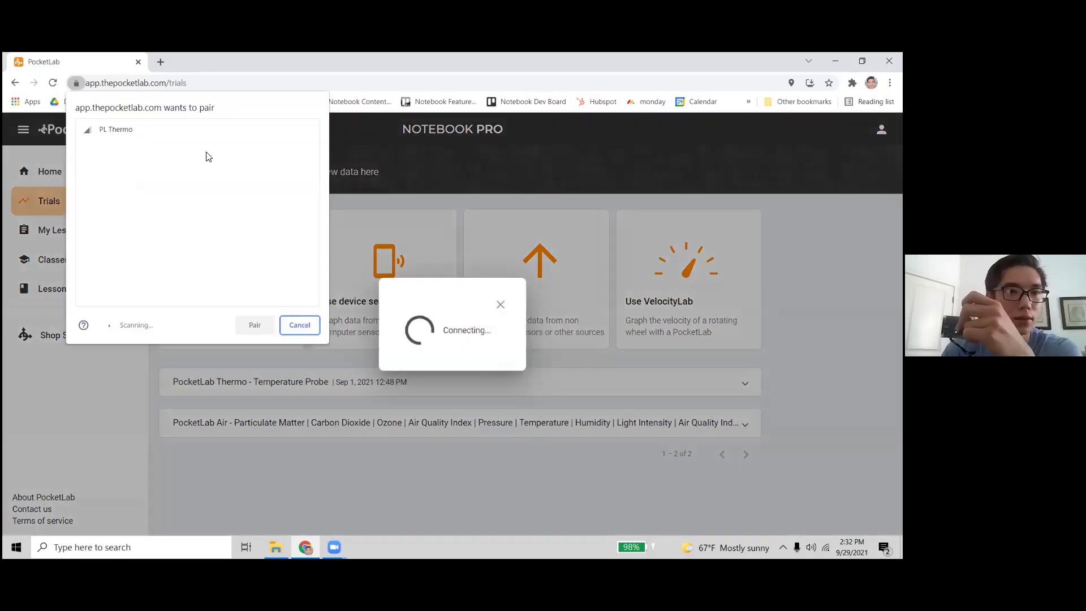
click(146, 128)
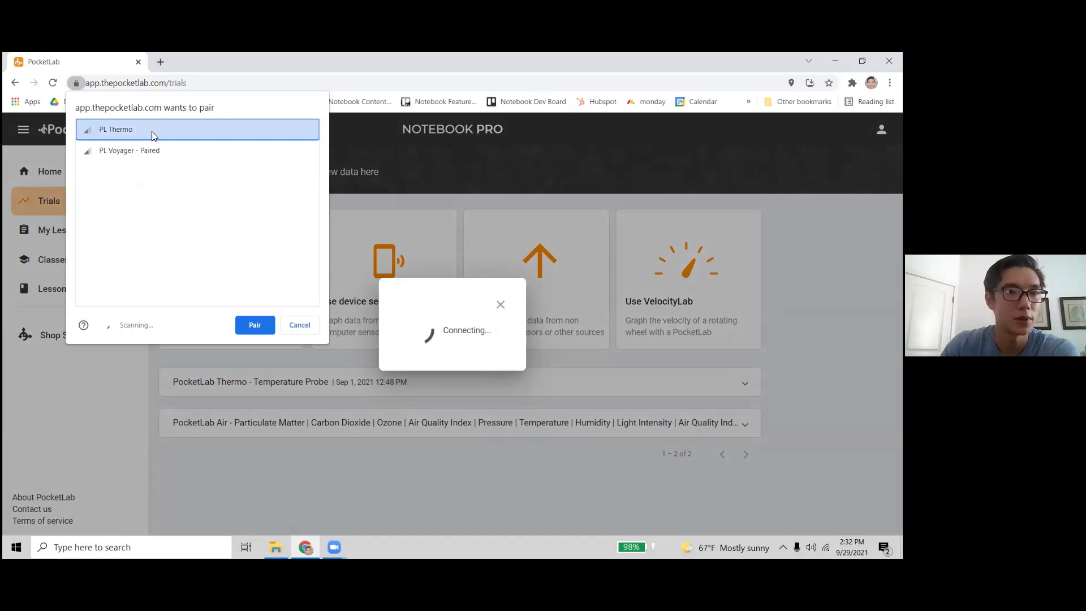
click(251, 326)
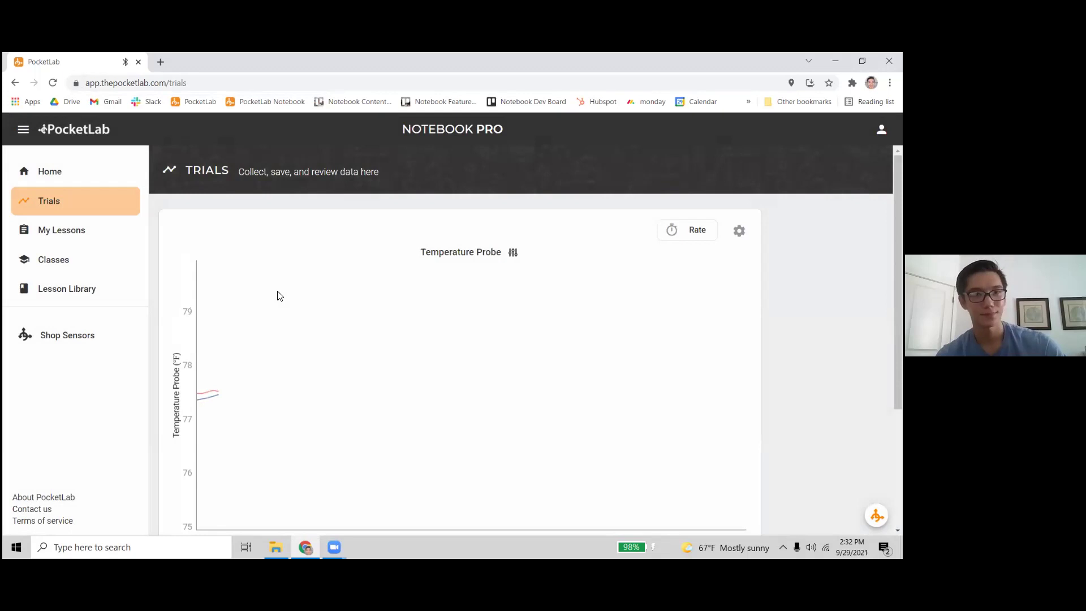
Examine the live Temperature Probe graph, its display and unit options, and the available data rates
scroll(376, 279, down, 2)
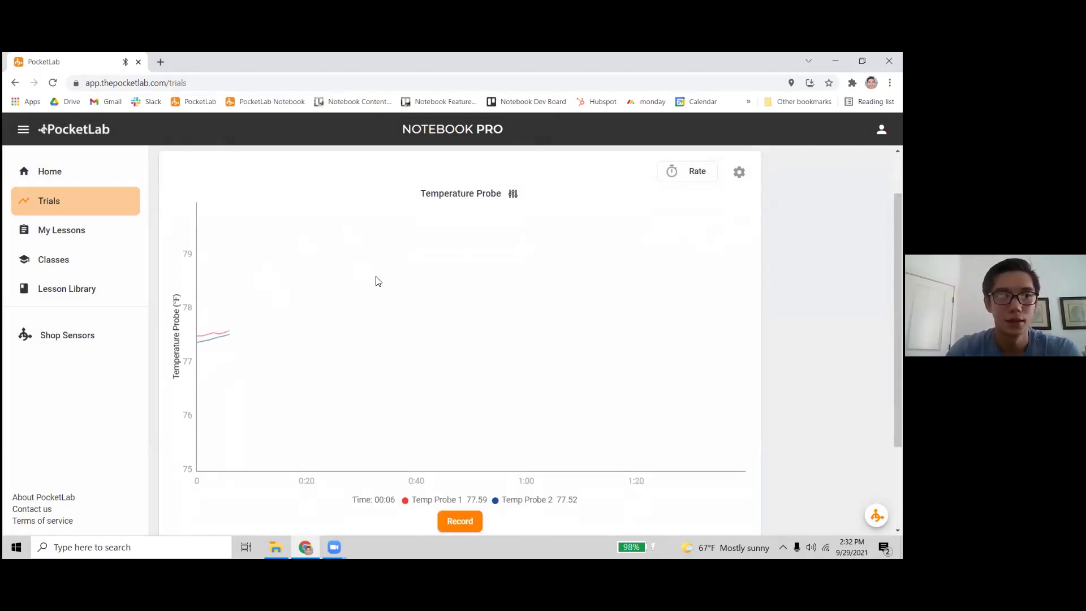
scroll(397, 269, up, 1)
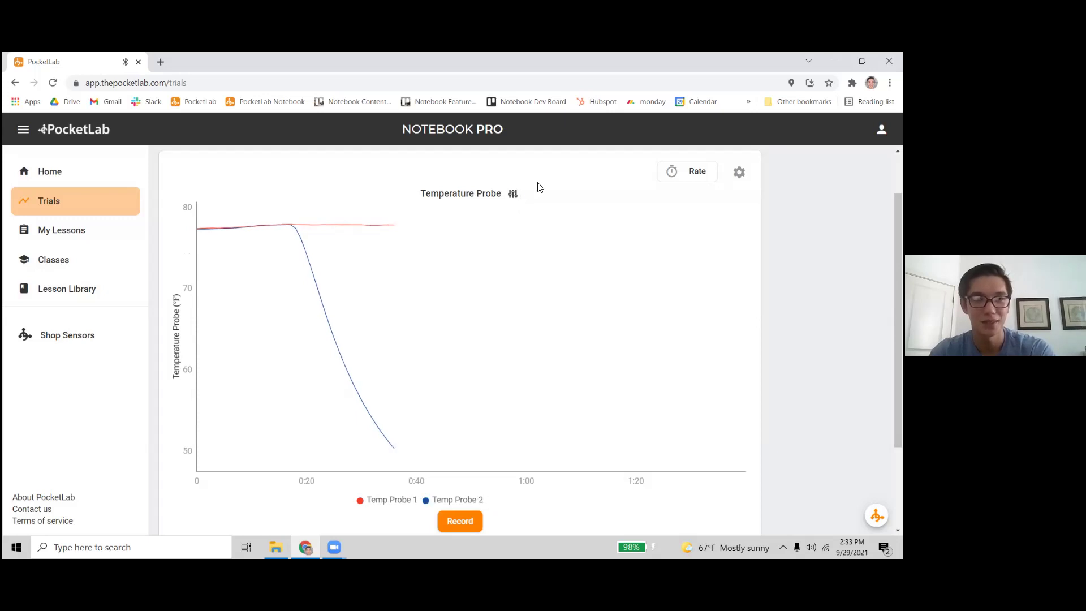
click(512, 193)
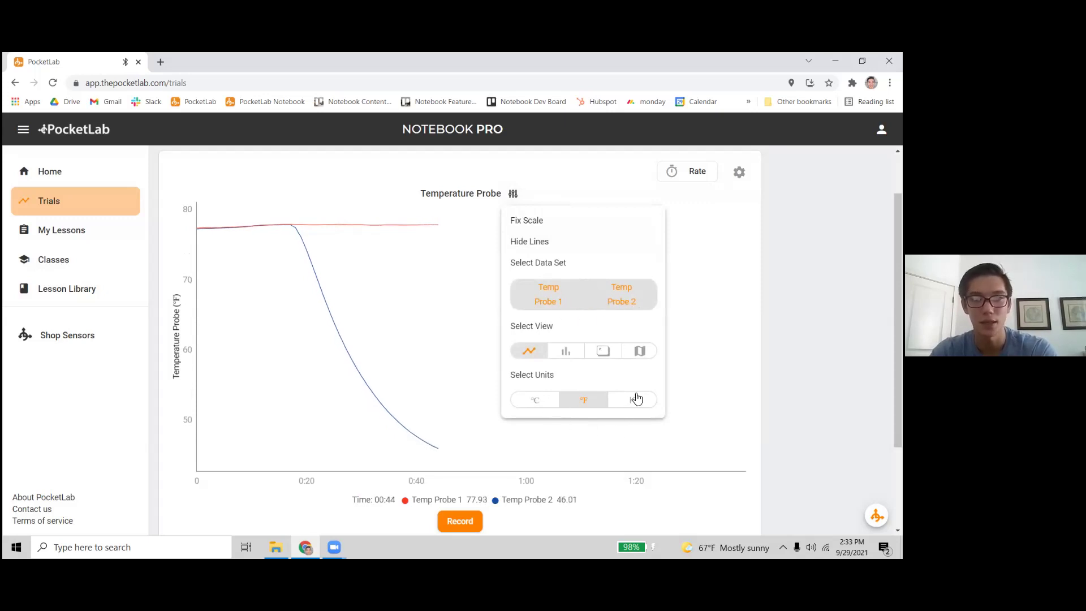
click(637, 181)
click(671, 176)
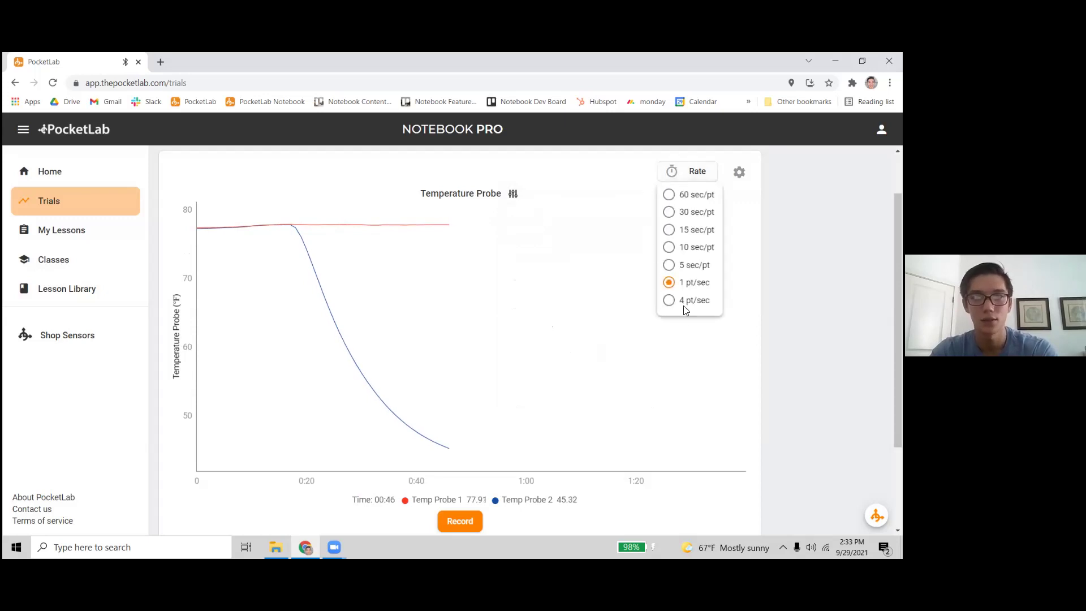
click(592, 206)
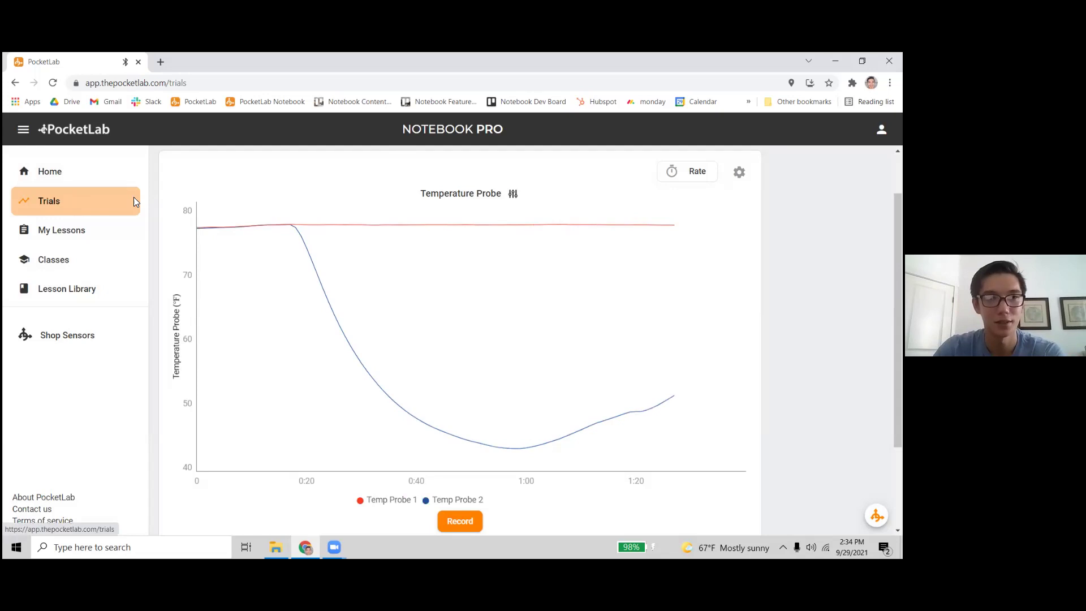
Unpair the temperature sensor and start graphing data from the computer's own device sensors
click(740, 171)
click(752, 238)
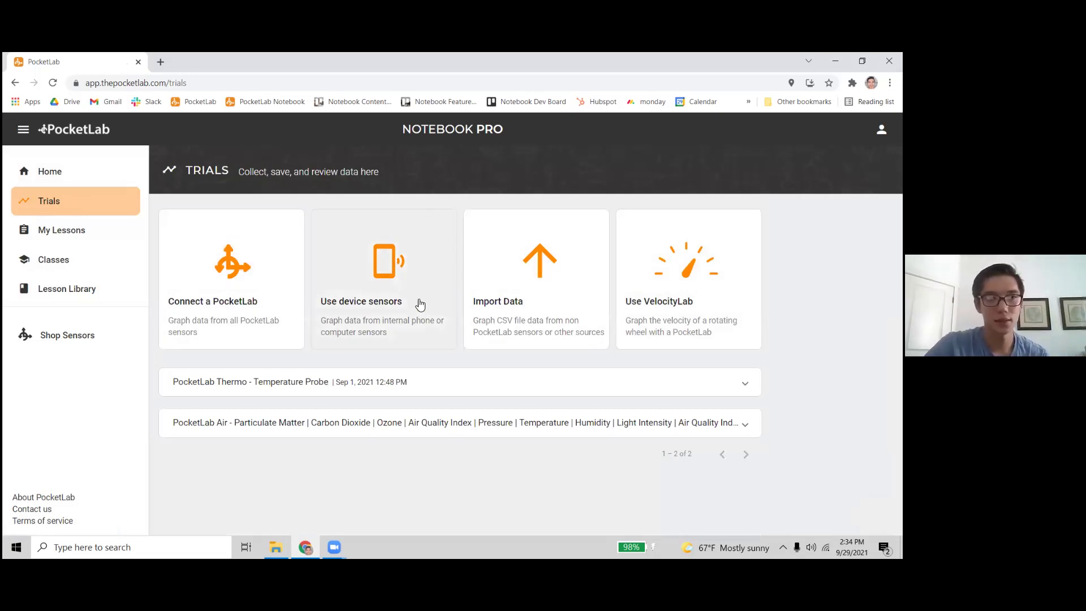
click(396, 271)
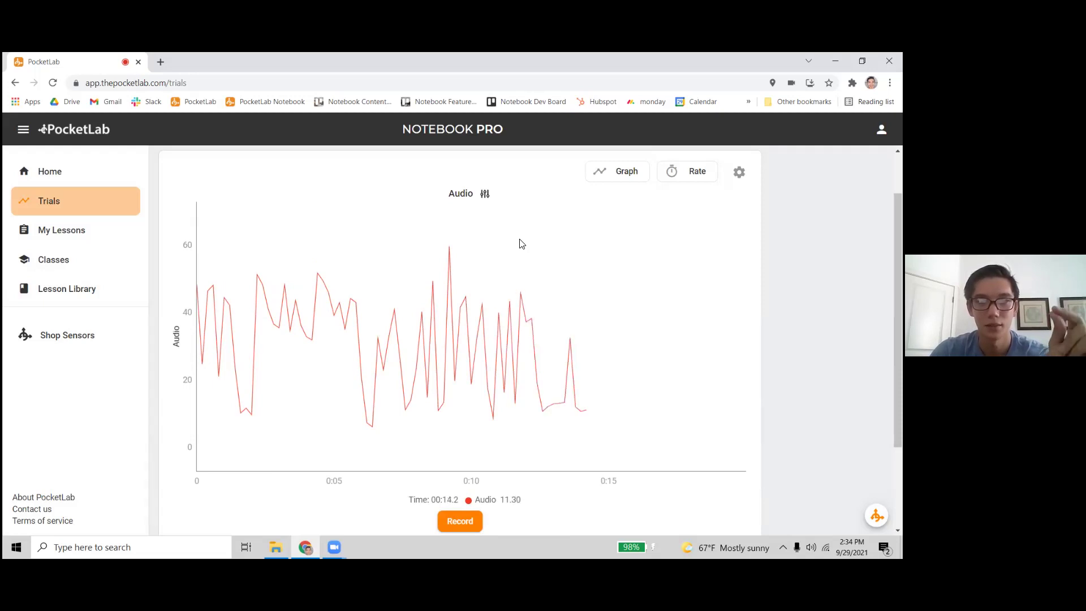
Try graphing Acceleration in place of Audio, and switch back to the Audio graph alone
click(606, 177)
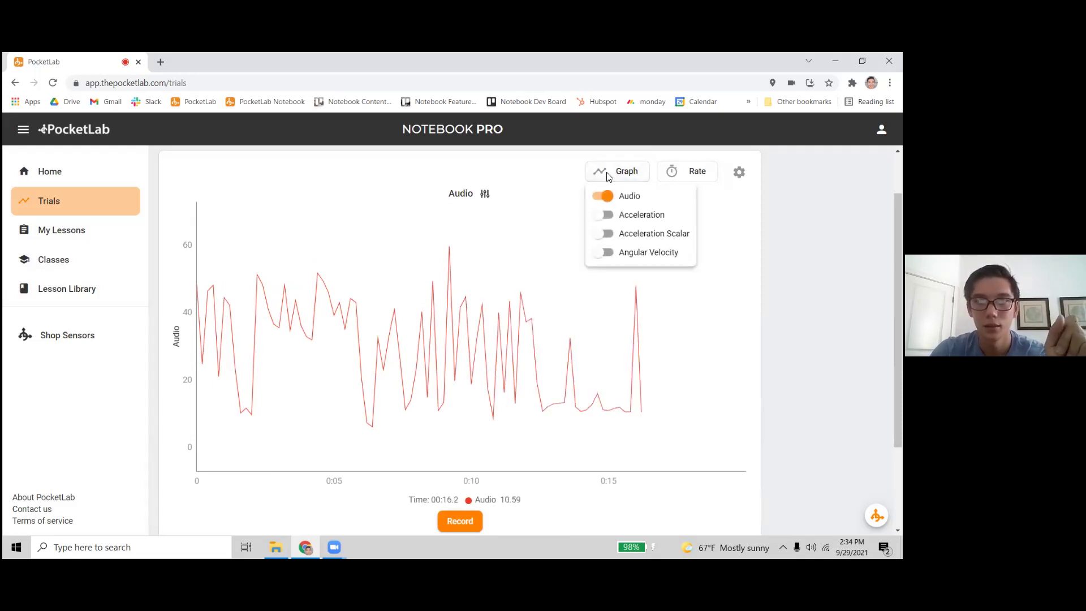
click(605, 216)
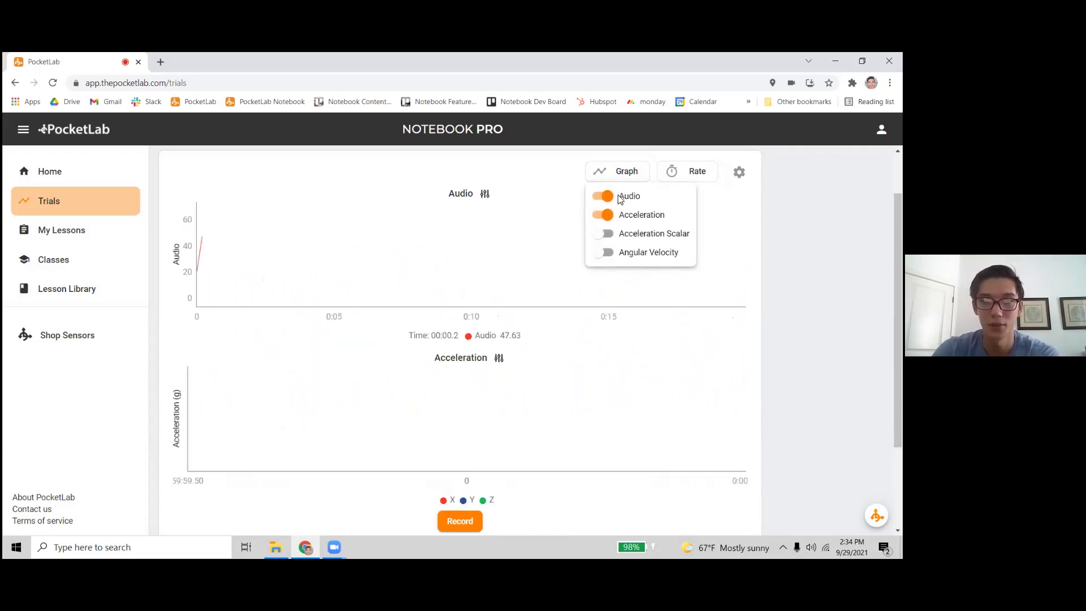
click(606, 197)
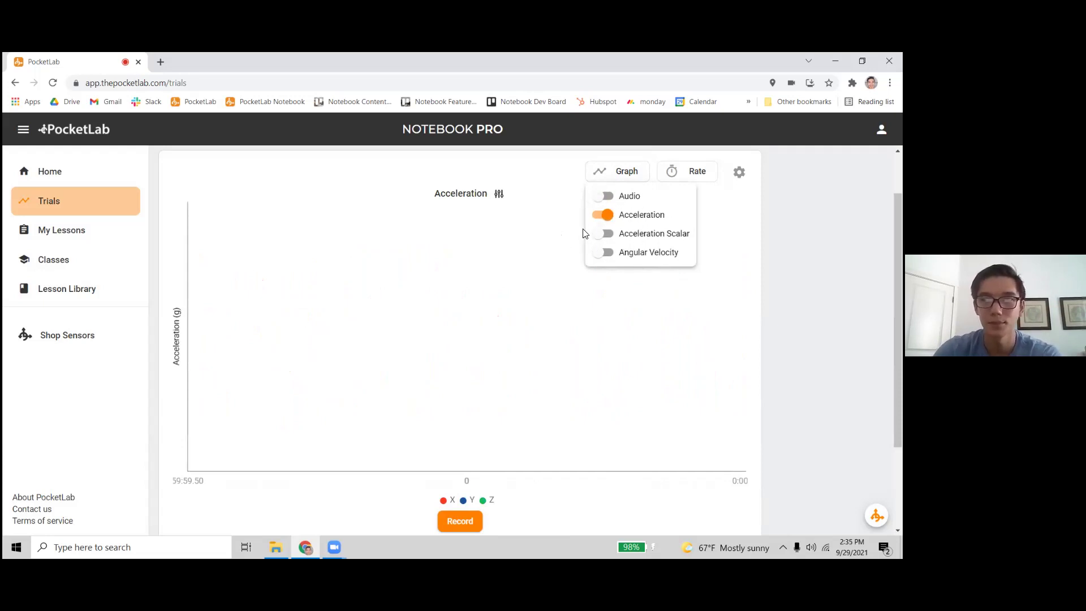
click(608, 218)
click(606, 255)
click(680, 197)
Unpair from the device sensors and start VelocityLab with the PL Voyager sensor paired
click(739, 230)
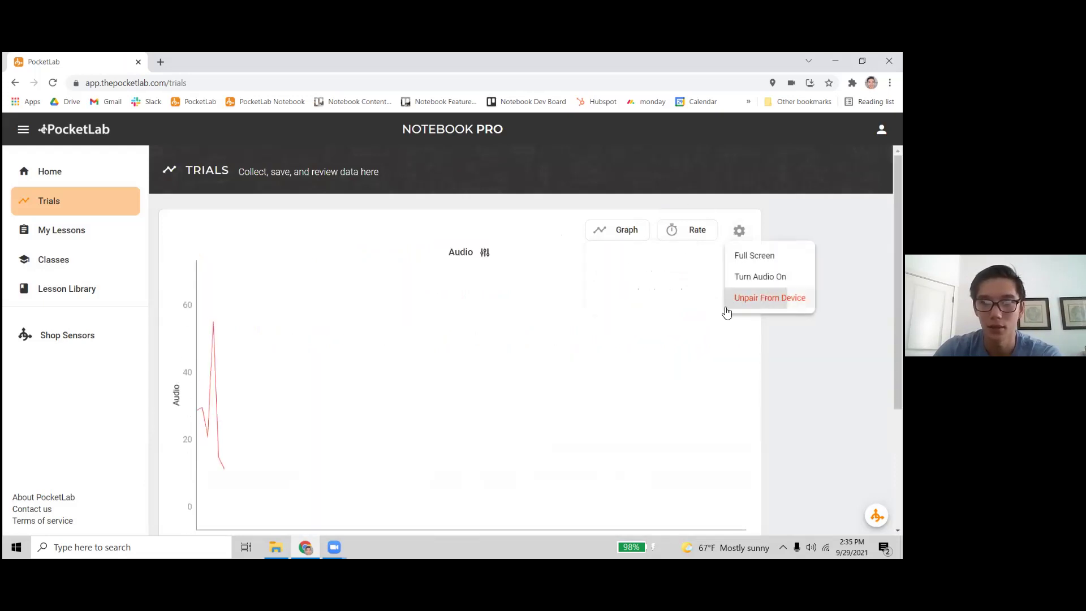
click(735, 295)
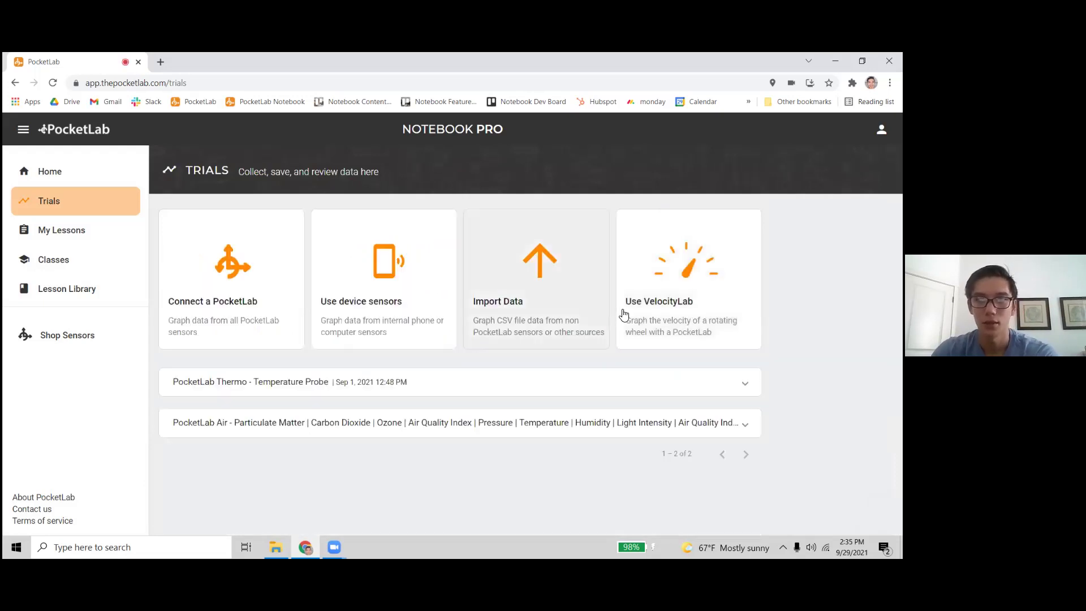
click(673, 279)
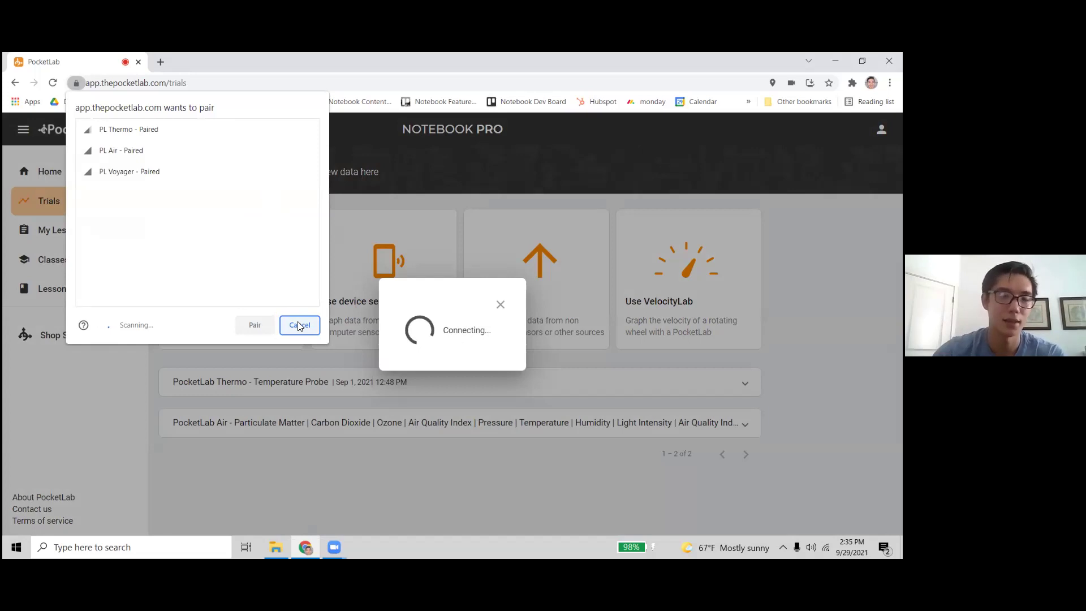
click(128, 173)
click(250, 324)
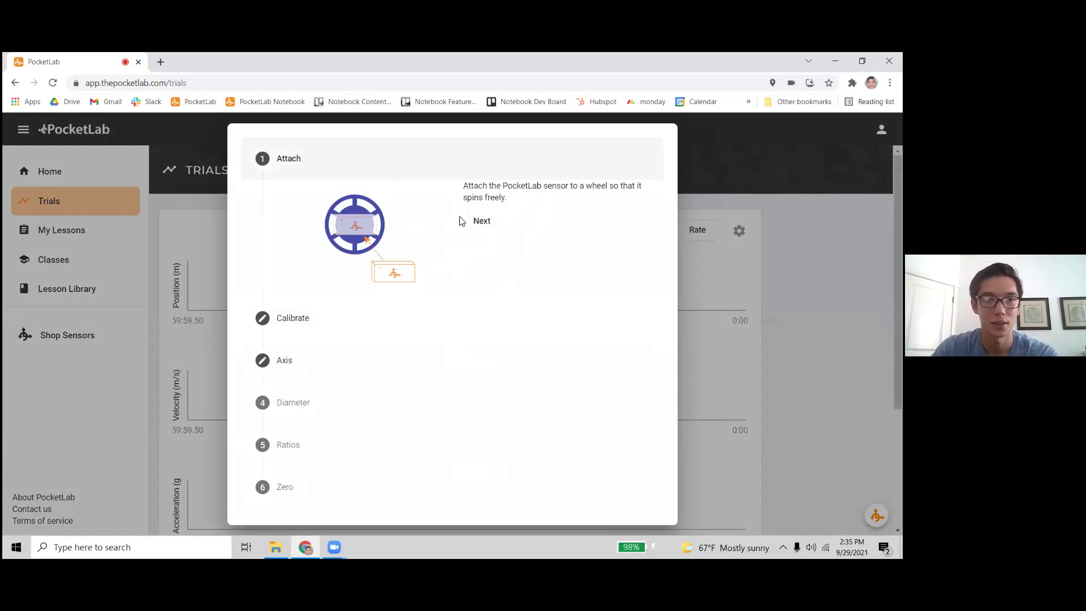
Complete the Attach and Calibrate stages of the VelocityLab setup and set the wheel's rotation axis to Z
click(484, 222)
click(483, 276)
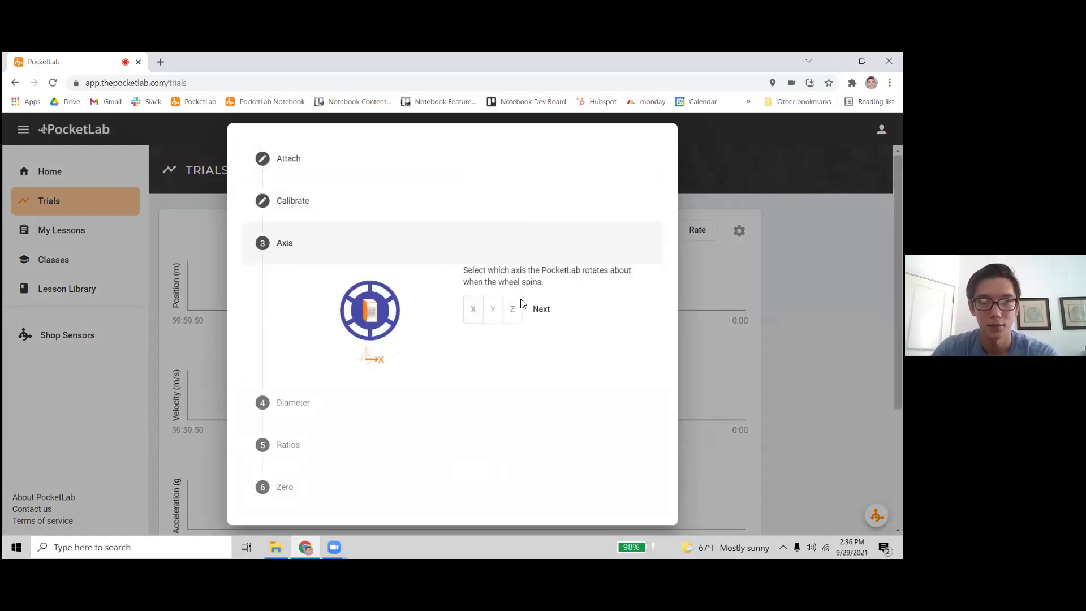
click(512, 308)
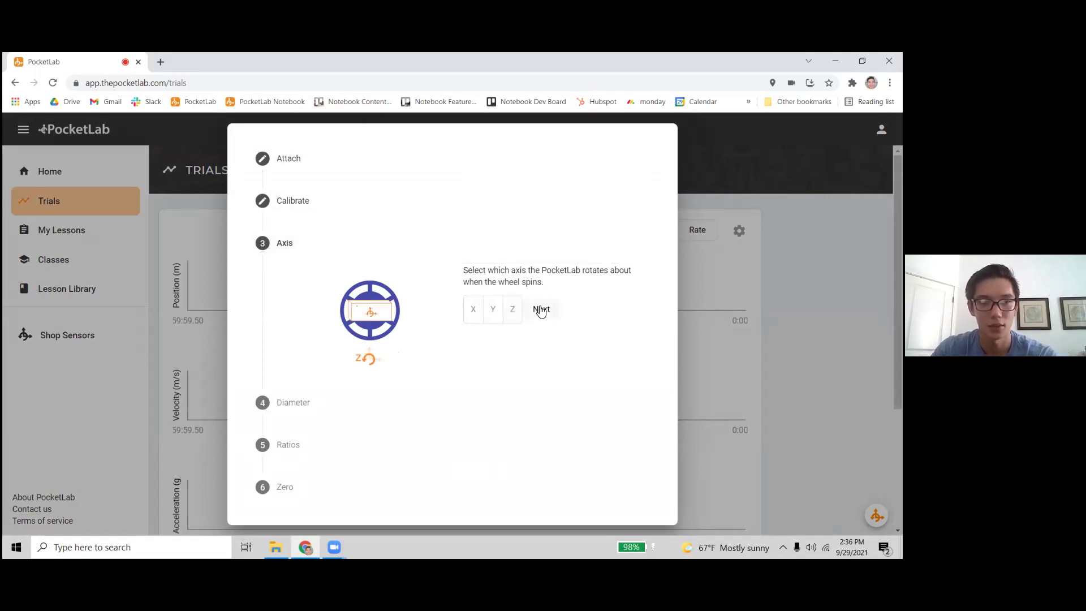
click(540, 309)
Set the wheel diameter to 1 inch and continue to the gear ratios
click(532, 355)
text(1)
click(604, 365)
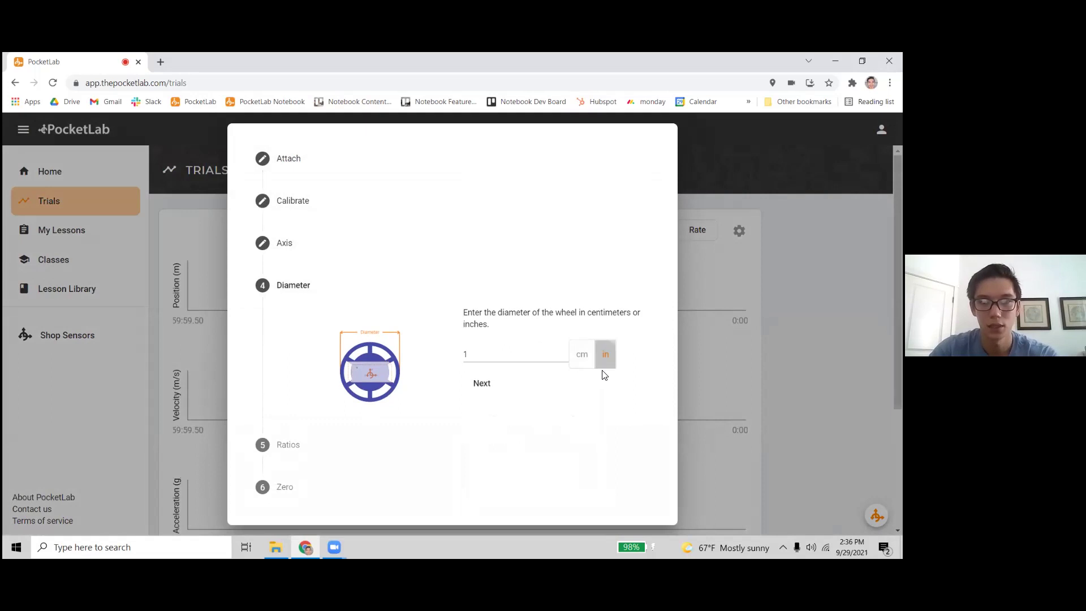
click(488, 384)
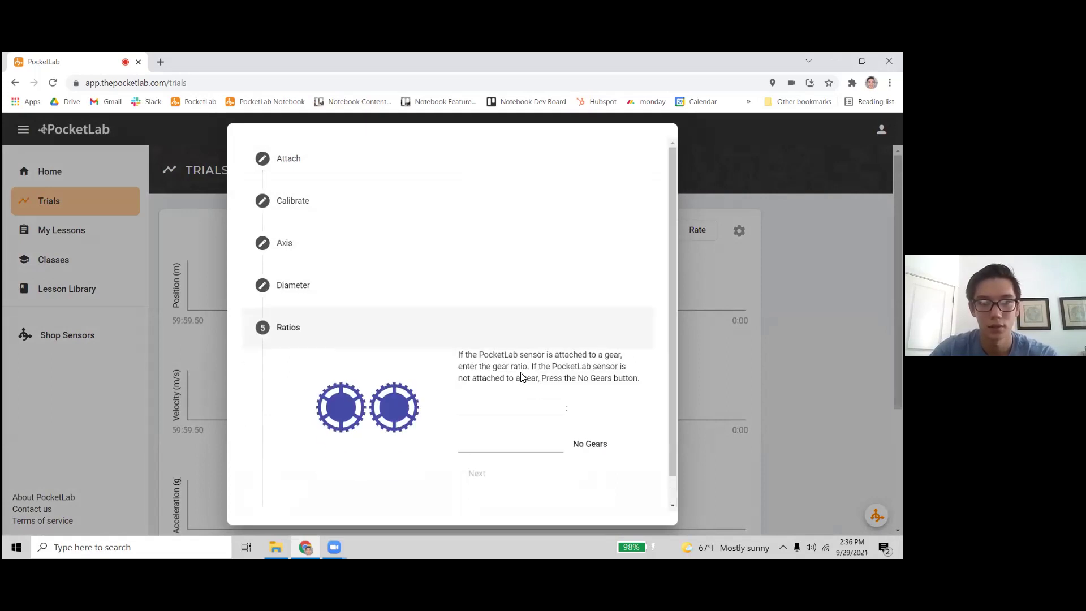
Specify that there are no gears and zero the wheel's starting position to finish the setup
click(591, 447)
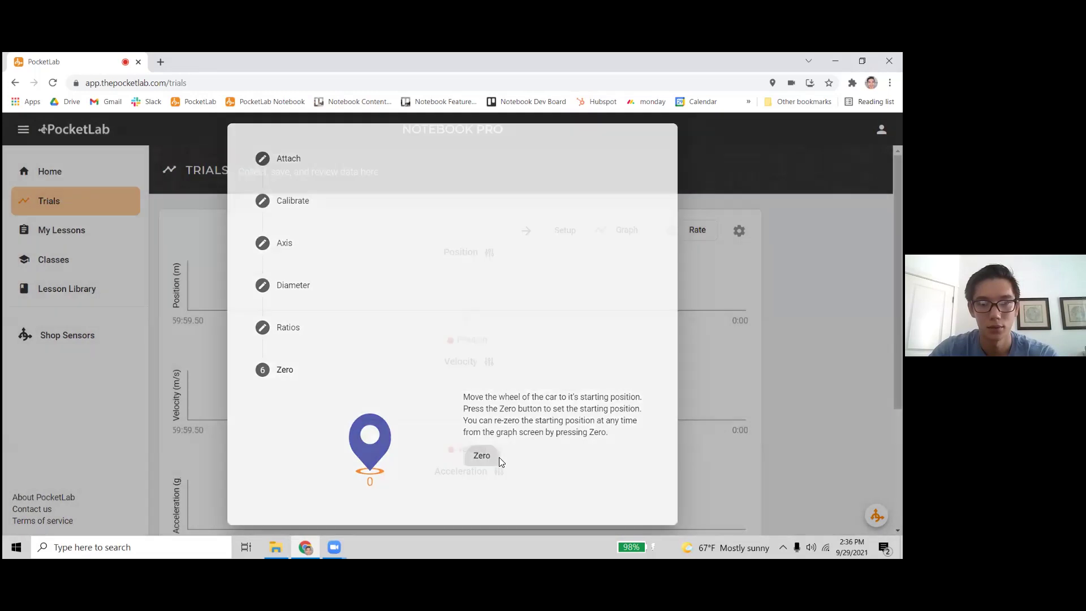
click(483, 458)
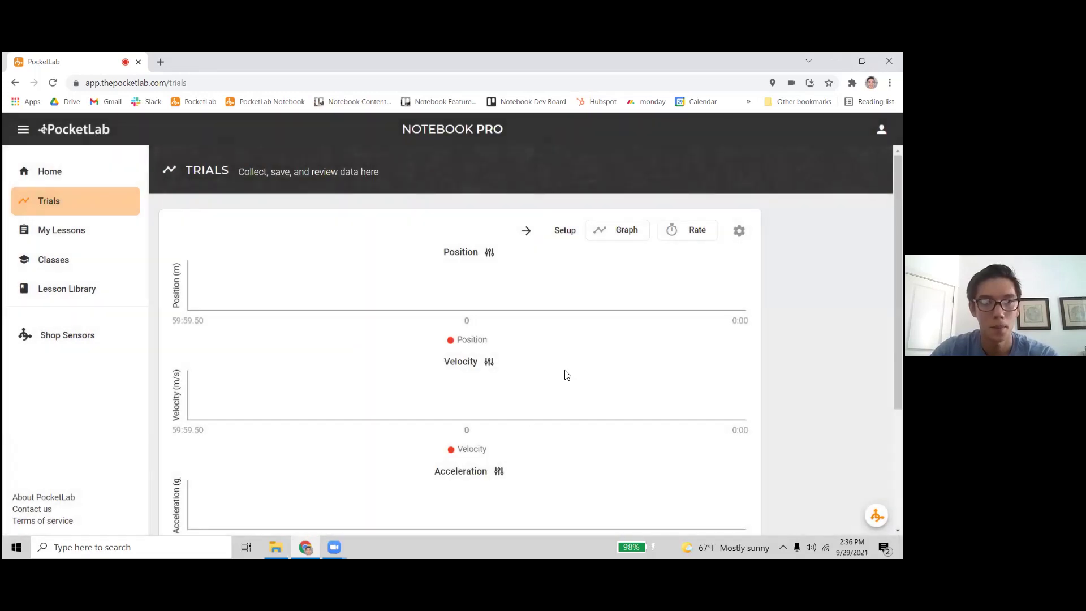
Check the Position, Velocity and Acceleration graphs and unpair the Voyager sensor
scroll(594, 331, down, 1)
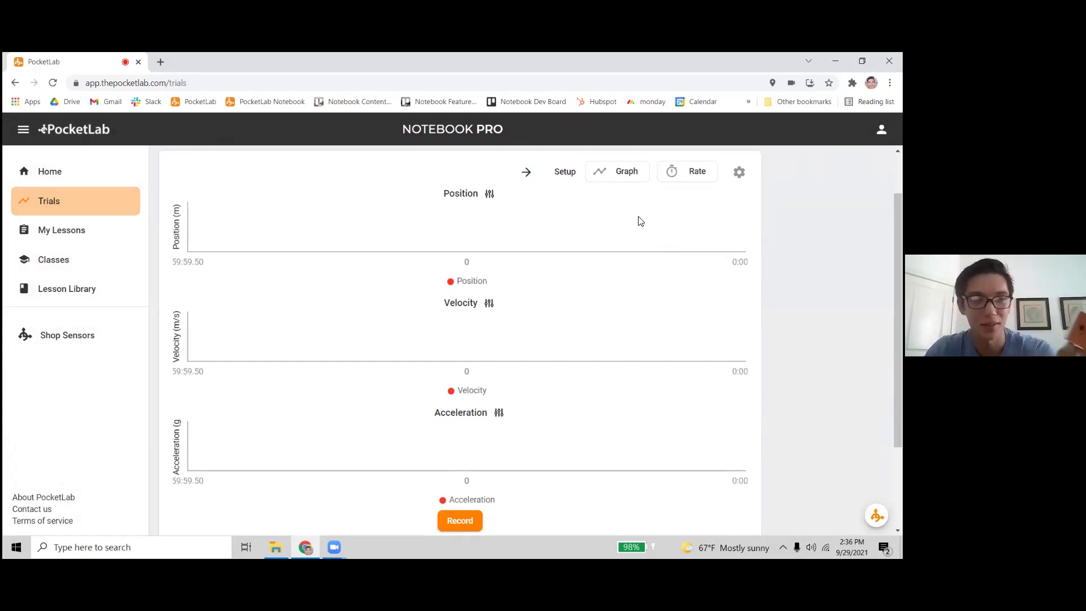
click(740, 171)
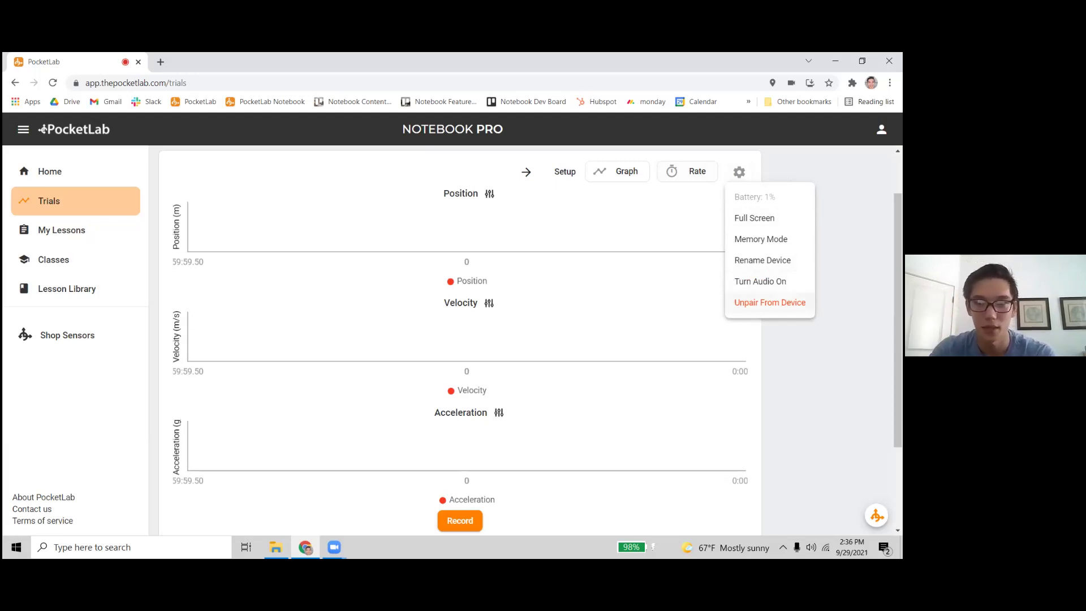
click(770, 302)
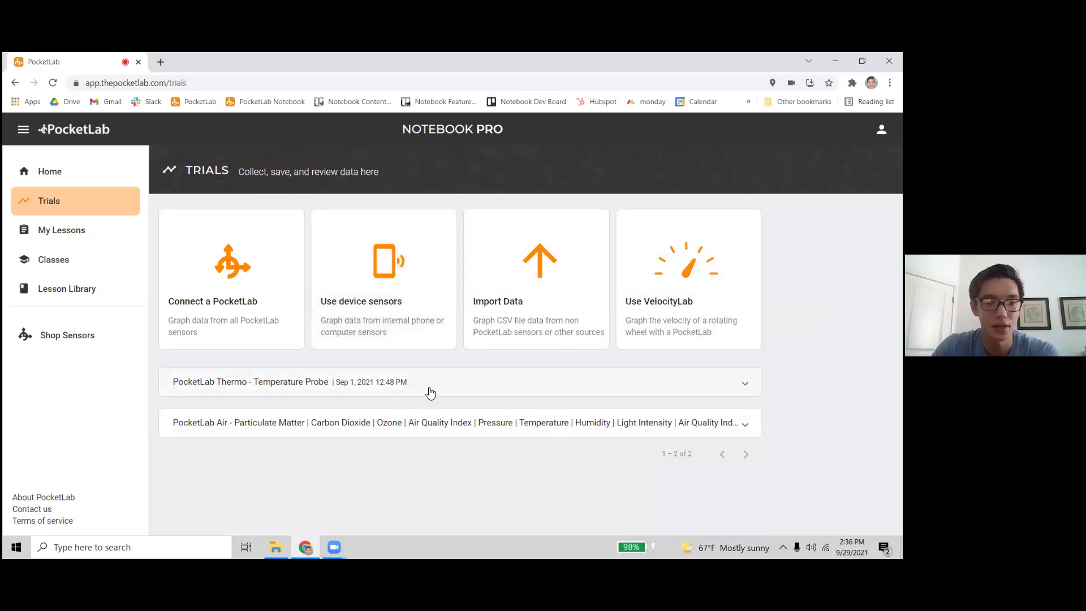
Expand the saved PocketLab Air trial and examine its graphs, editable title and notes field
click(451, 418)
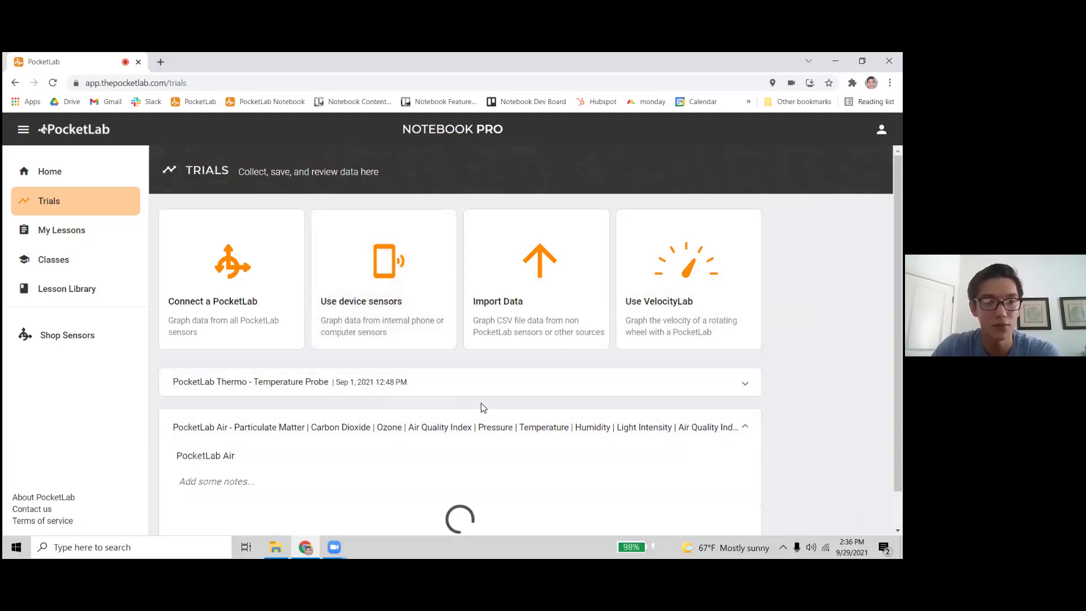
scroll(454, 319, down, 4)
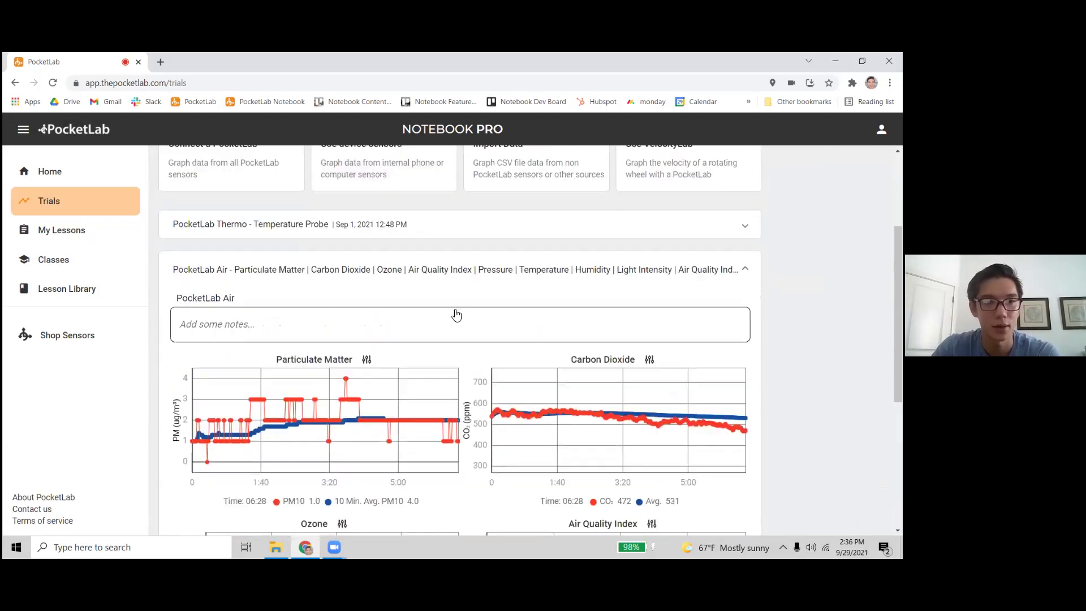
scroll(396, 294, down, 1)
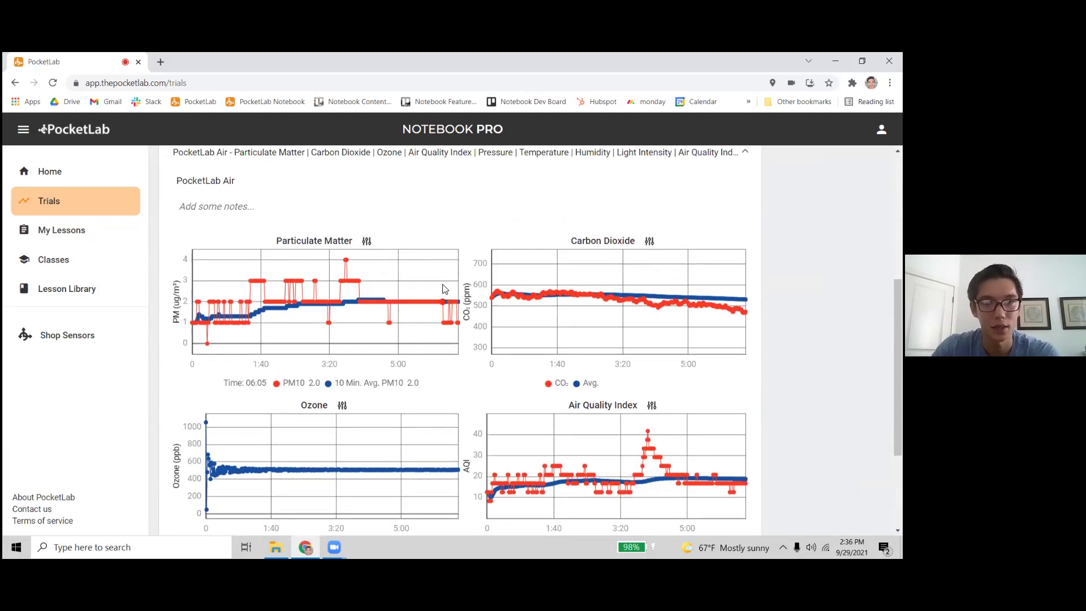
scroll(192, 266, up, 1)
click(194, 240)
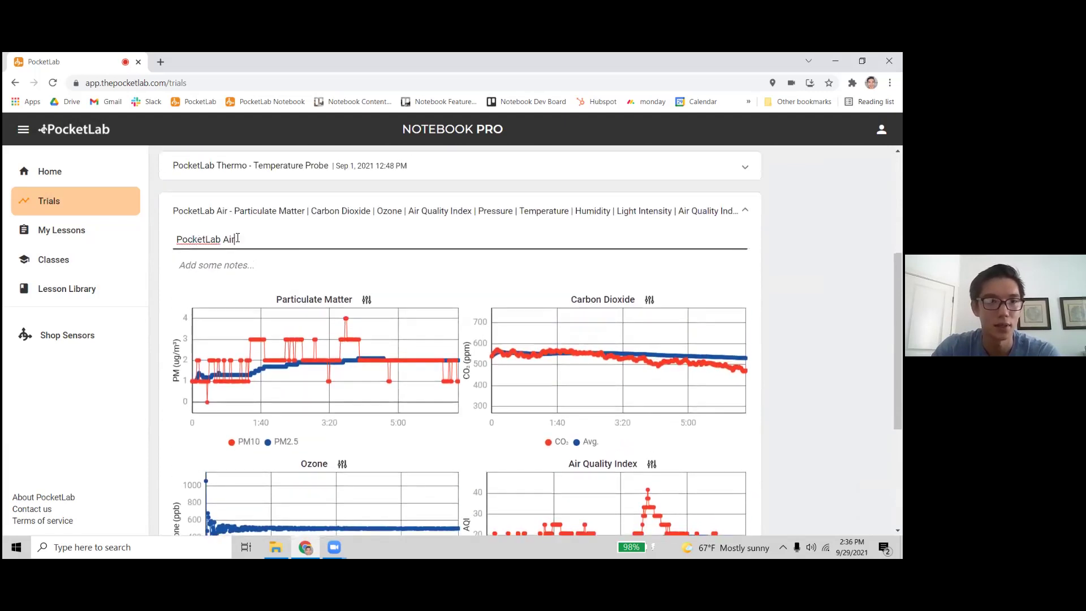
click(269, 265)
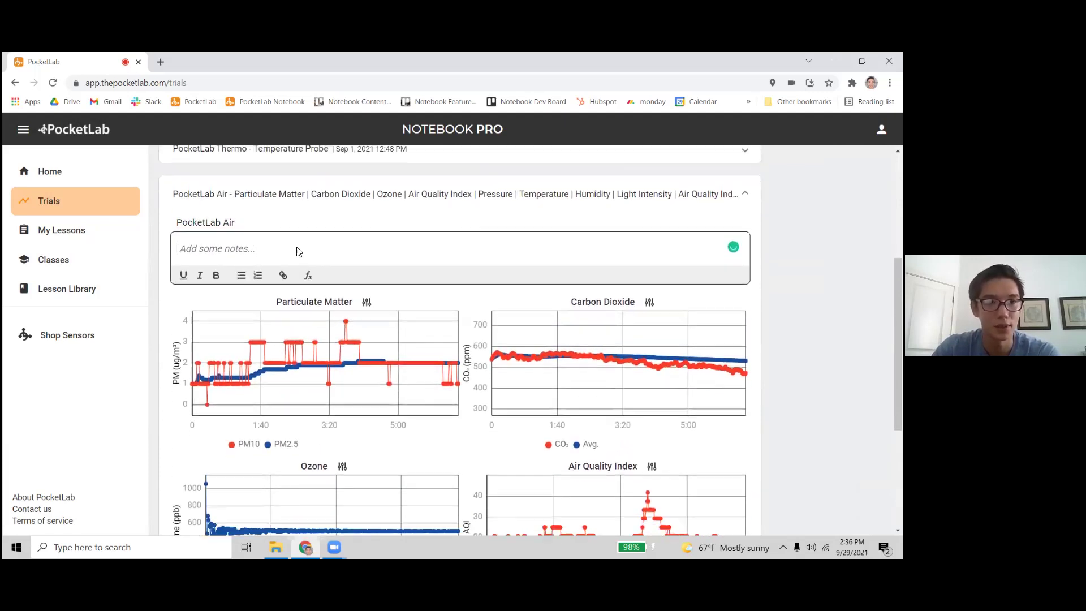
Check the export and lab report options of the saved PocketLab Air trial, leaving them unused
scroll(461, 367, down, 4)
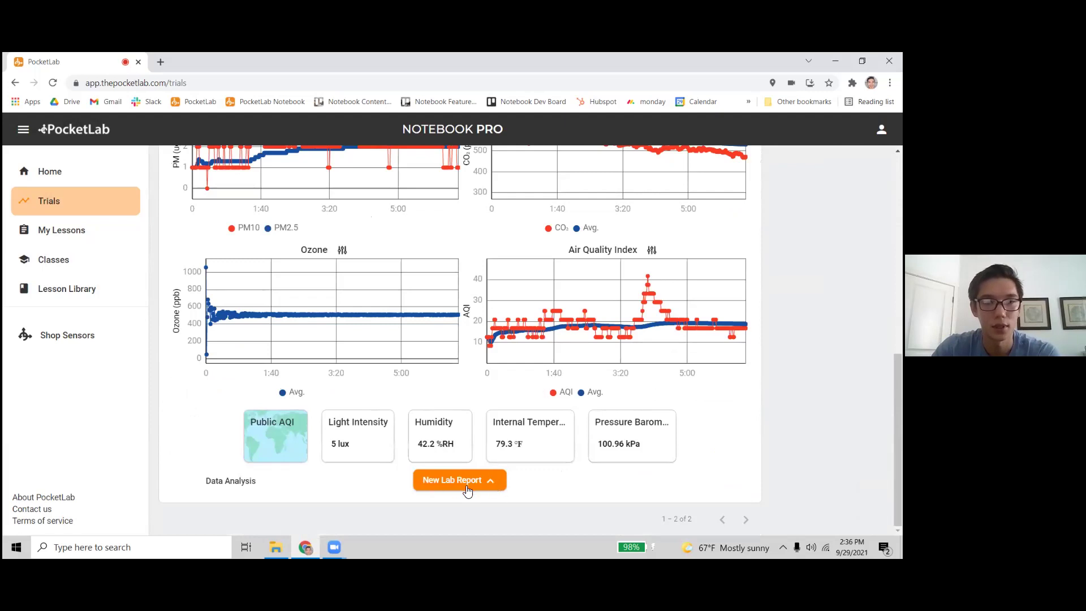
click(493, 484)
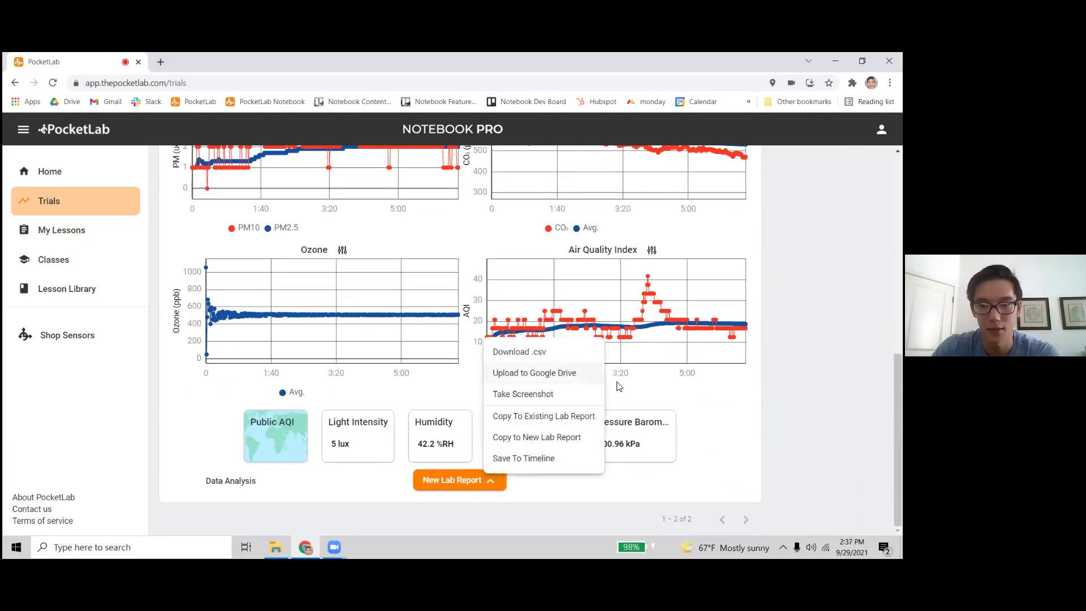
click(697, 394)
scroll(461, 339, up, 8)
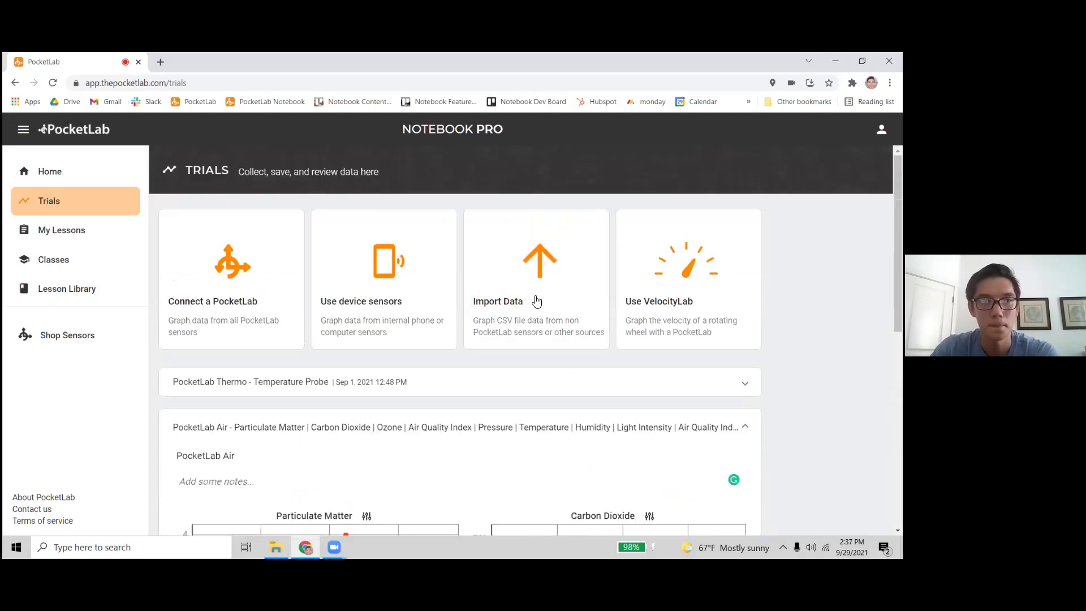
Open the Lesson Library and look through the Subject, Sensor, Grade and Channels filter options without choosing any
click(75, 289)
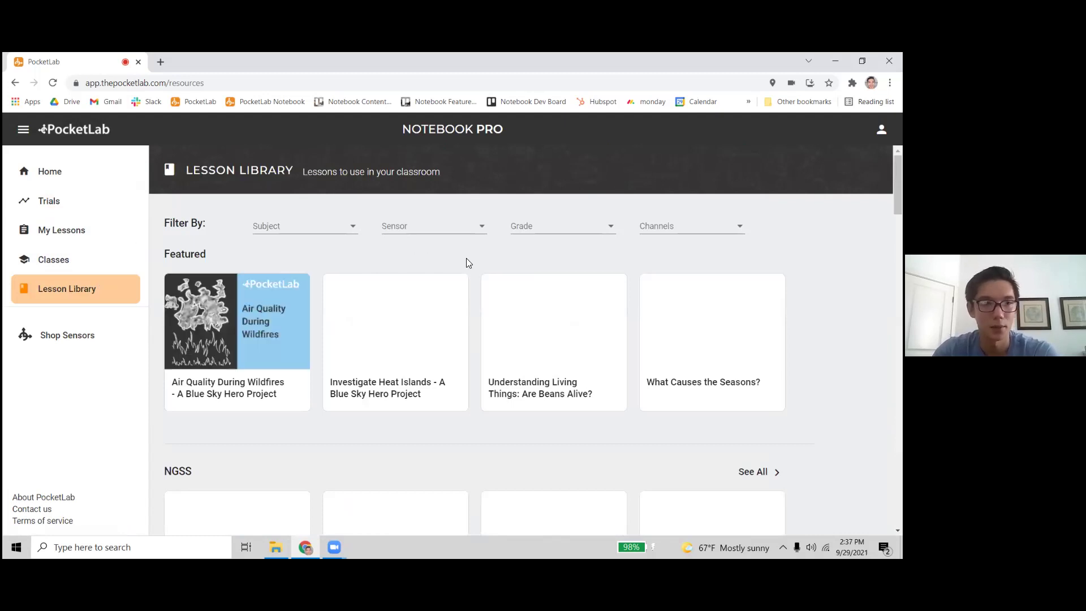
click(345, 229)
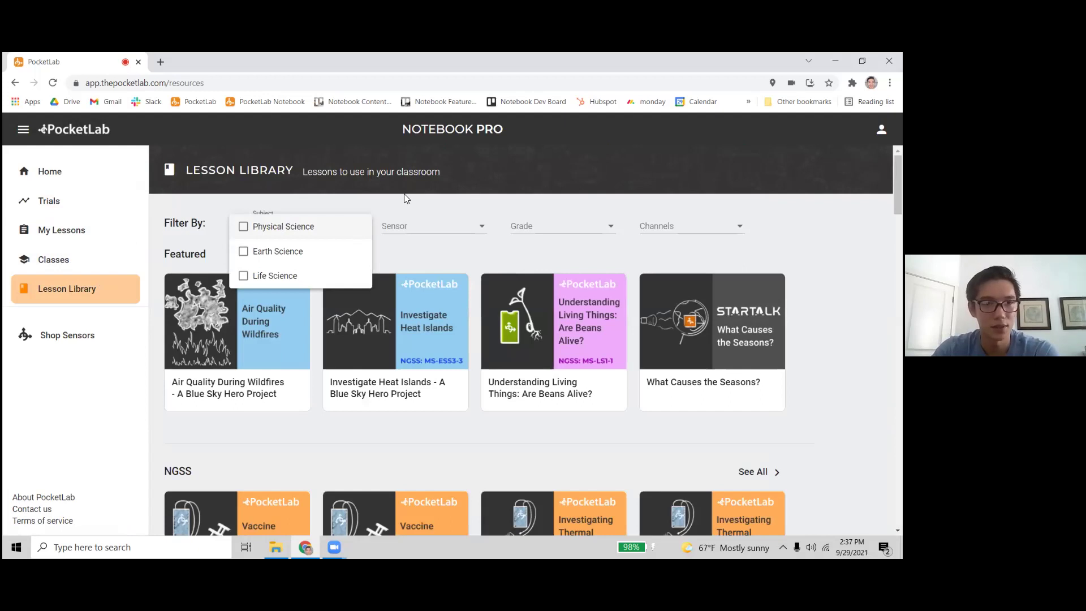
click(458, 226)
click(468, 225)
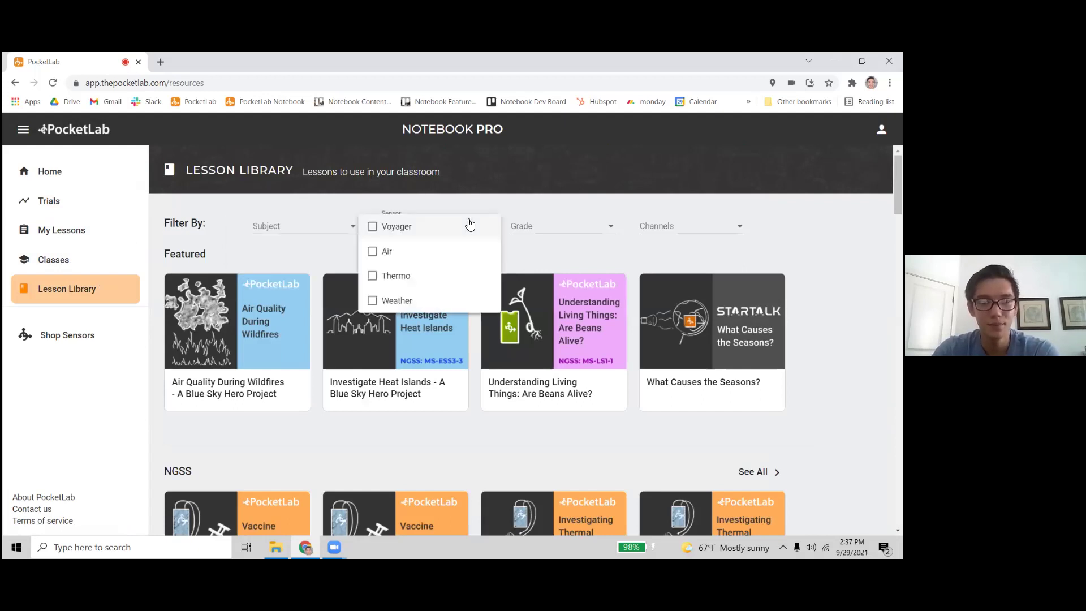
click(564, 235)
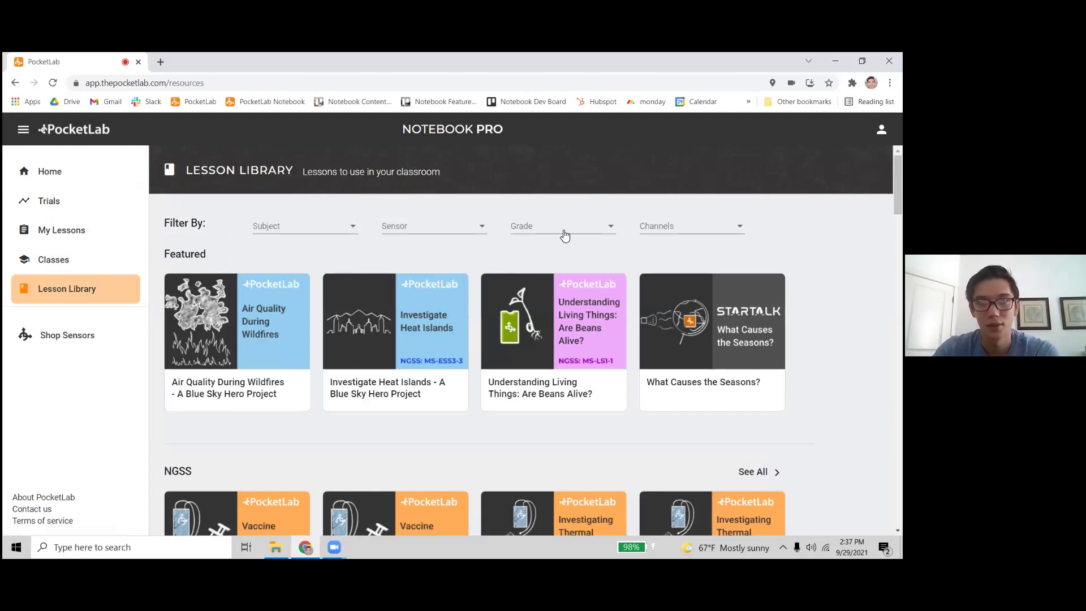
click(568, 235)
click(644, 221)
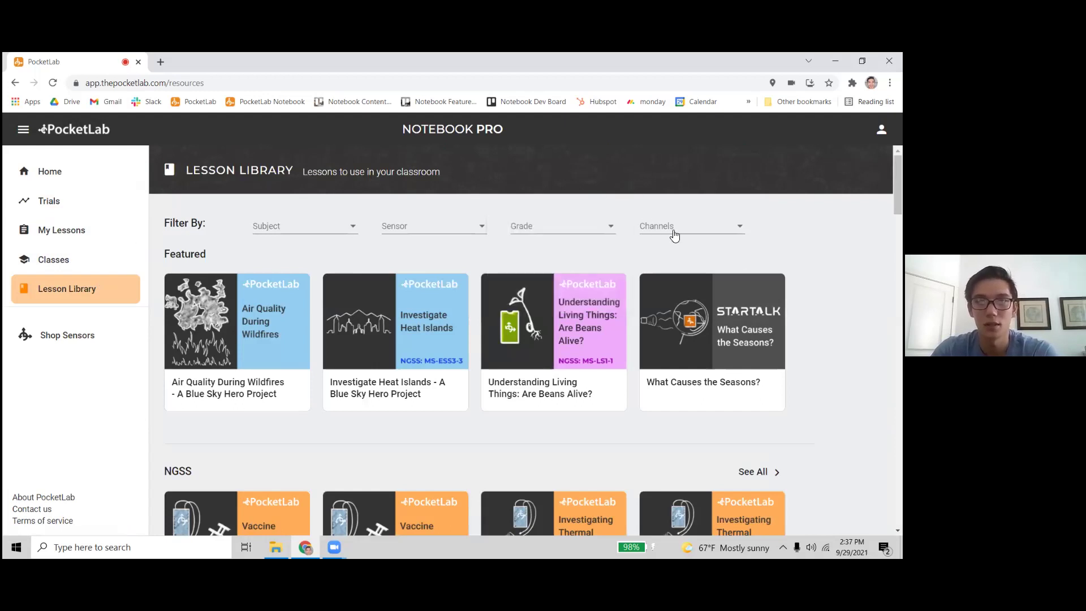
click(674, 232)
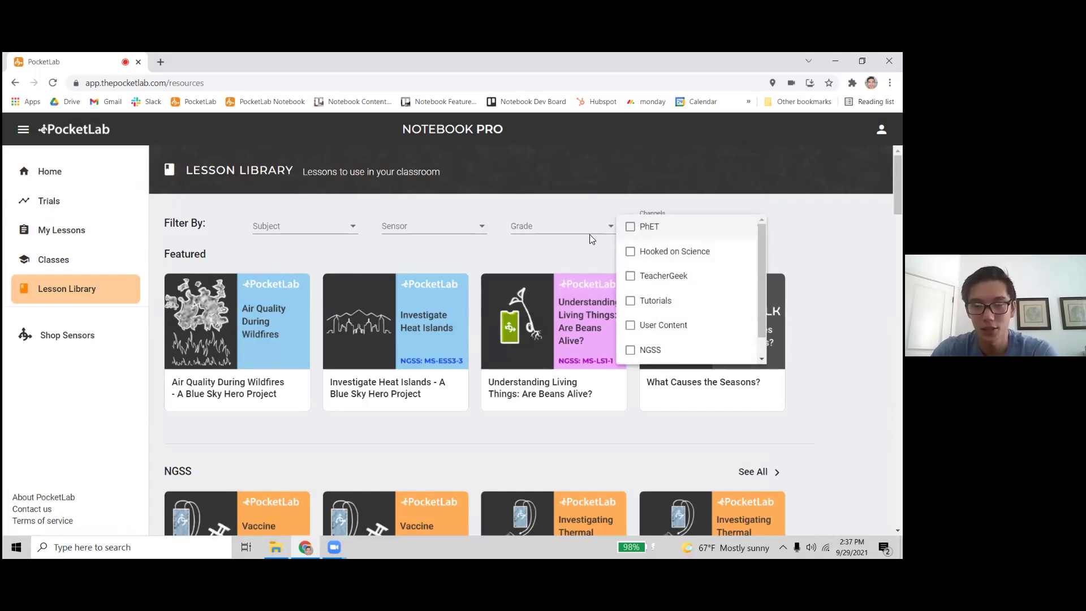
click(563, 253)
Browse the full list of NGSS lessons in the Lesson Library and open the Energy of a Pendulum lesson
scroll(563, 260, down, 4)
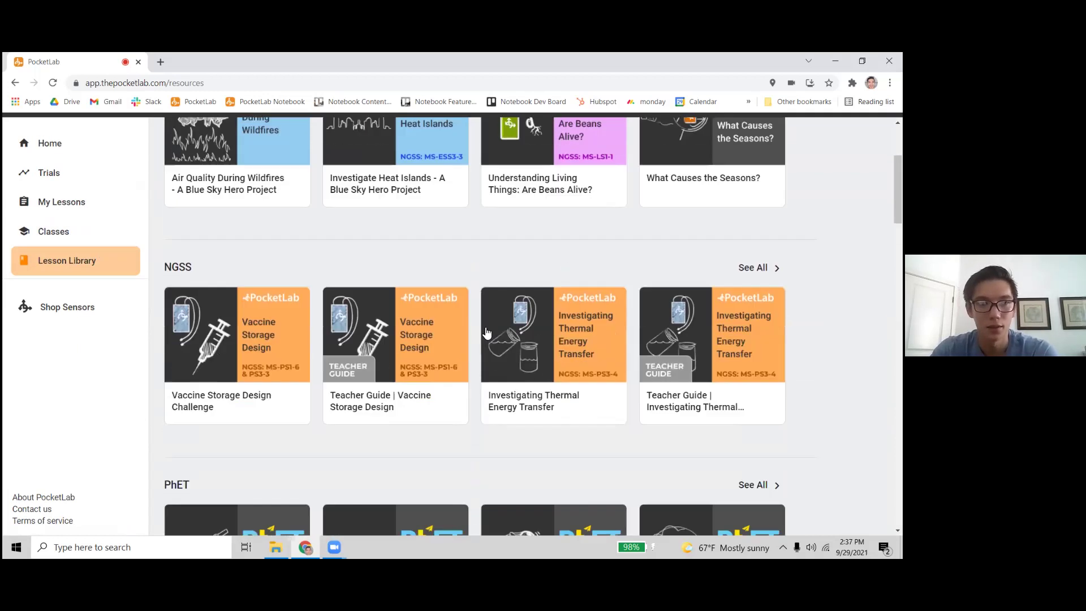
scroll(492, 306, down, 2)
scroll(494, 304, up, 2)
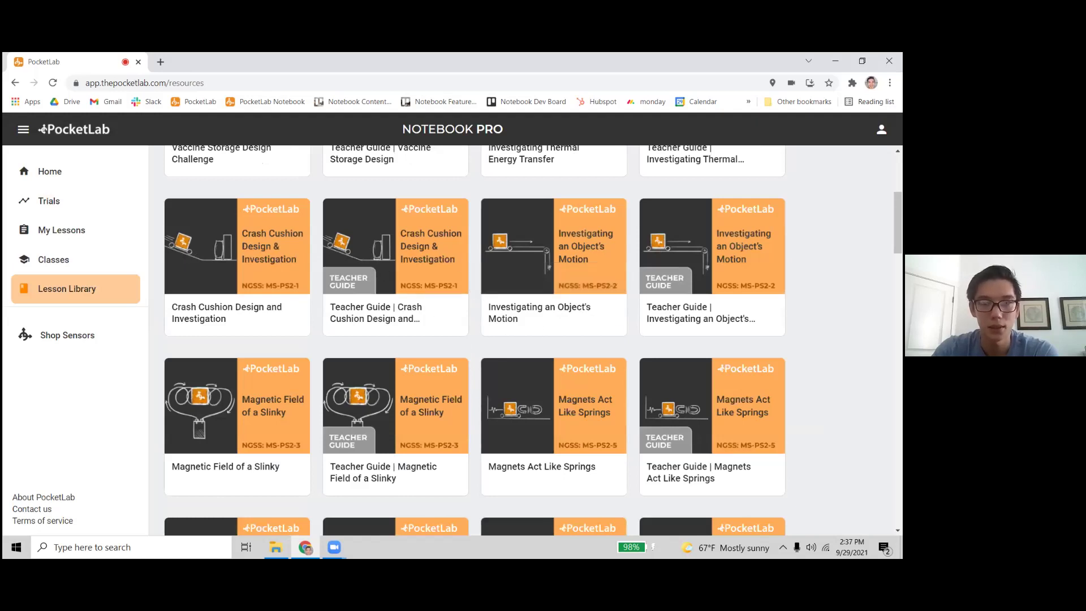
scroll(565, 351, down, 3)
scroll(632, 401, down, 15)
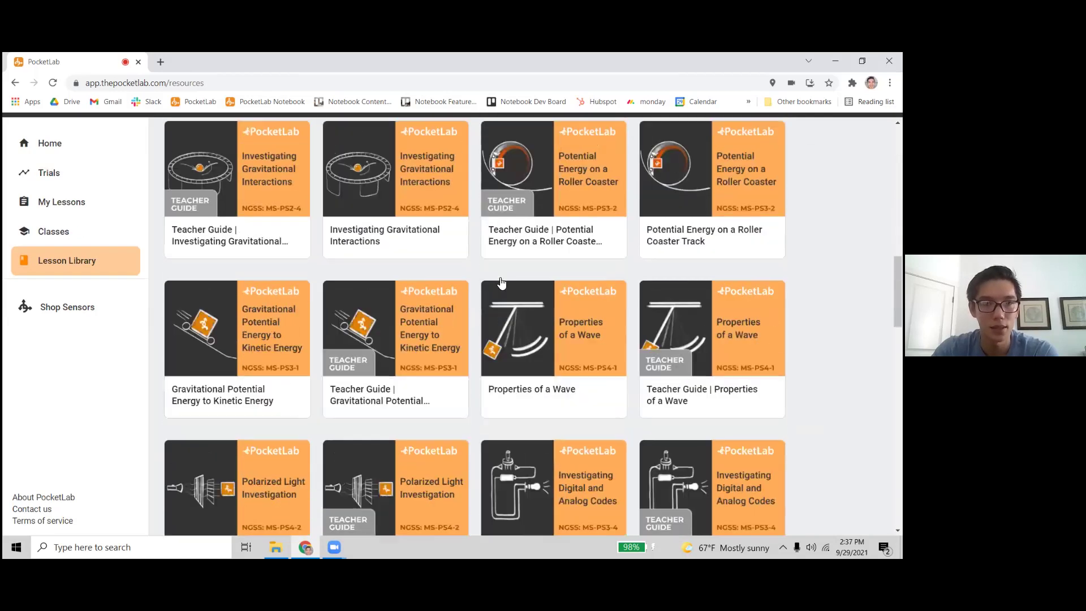
scroll(497, 281, down, 2)
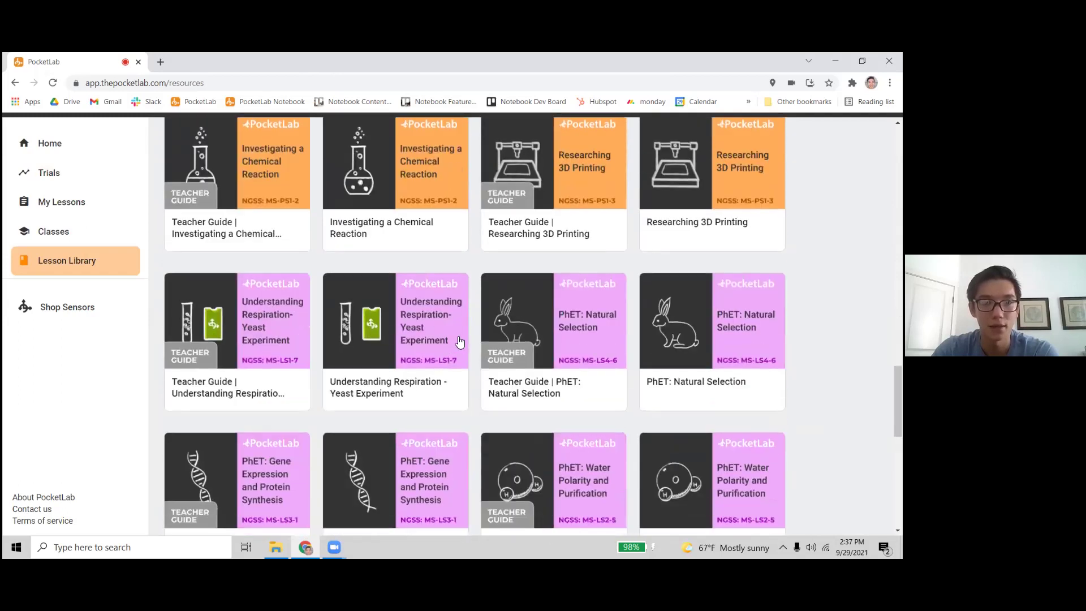
scroll(455, 342, down, 2)
scroll(435, 350, down, 6)
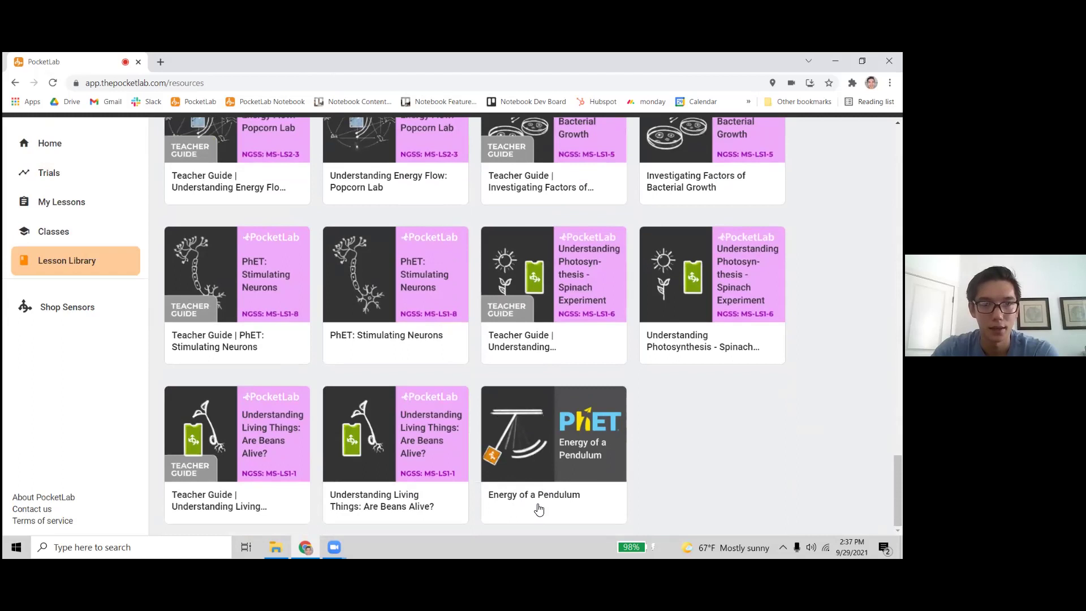
click(544, 506)
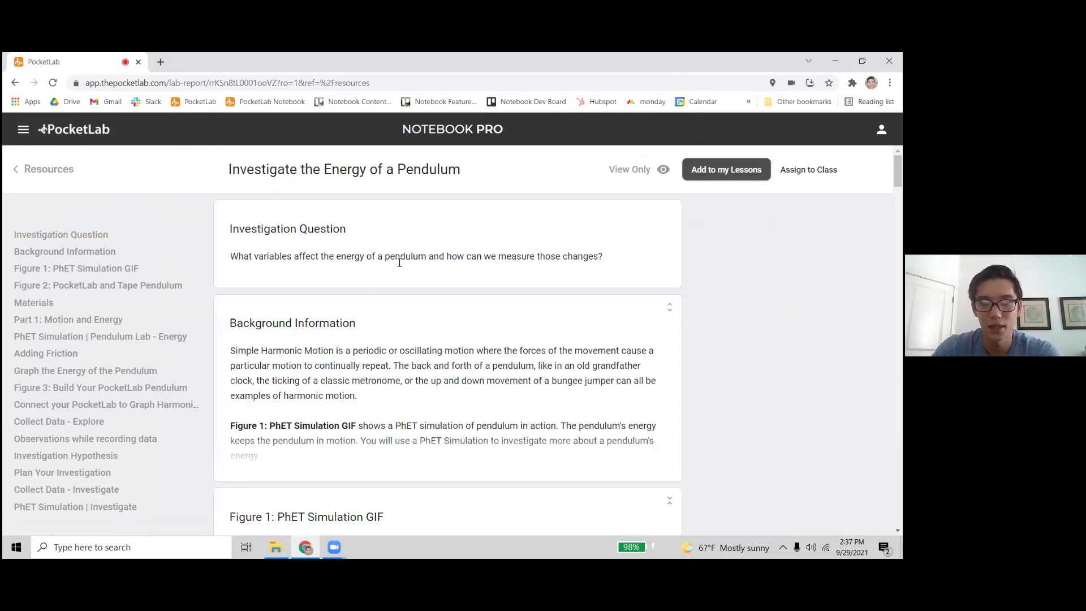
Examine the pendulum lesson's investigation question, background information, PhET simulation figure, and PocketLab and tape pendulum figure
scroll(400, 262, down, 5)
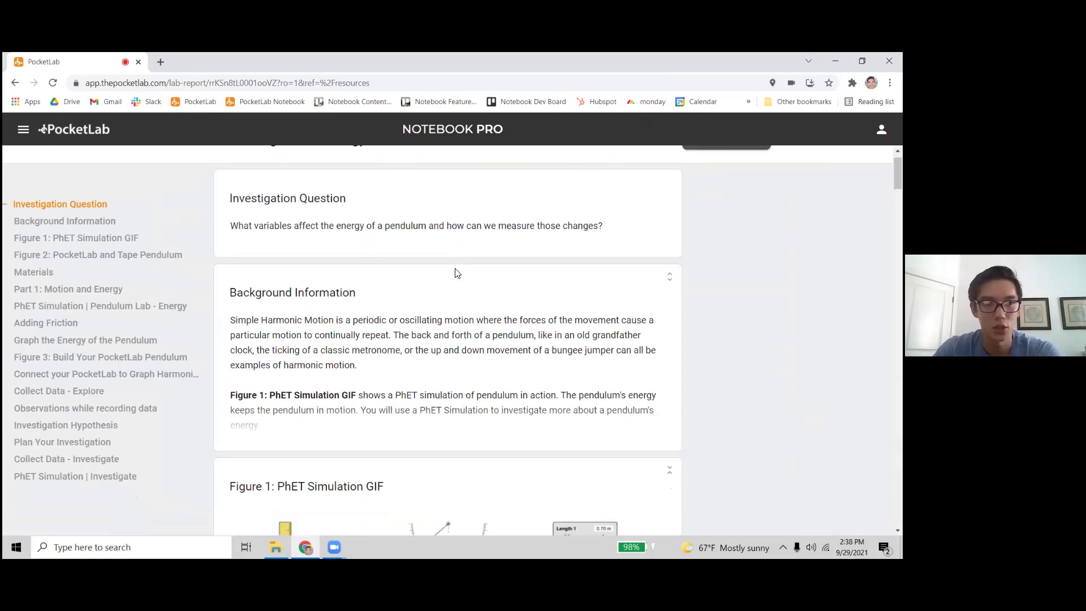
scroll(413, 271, down, 4)
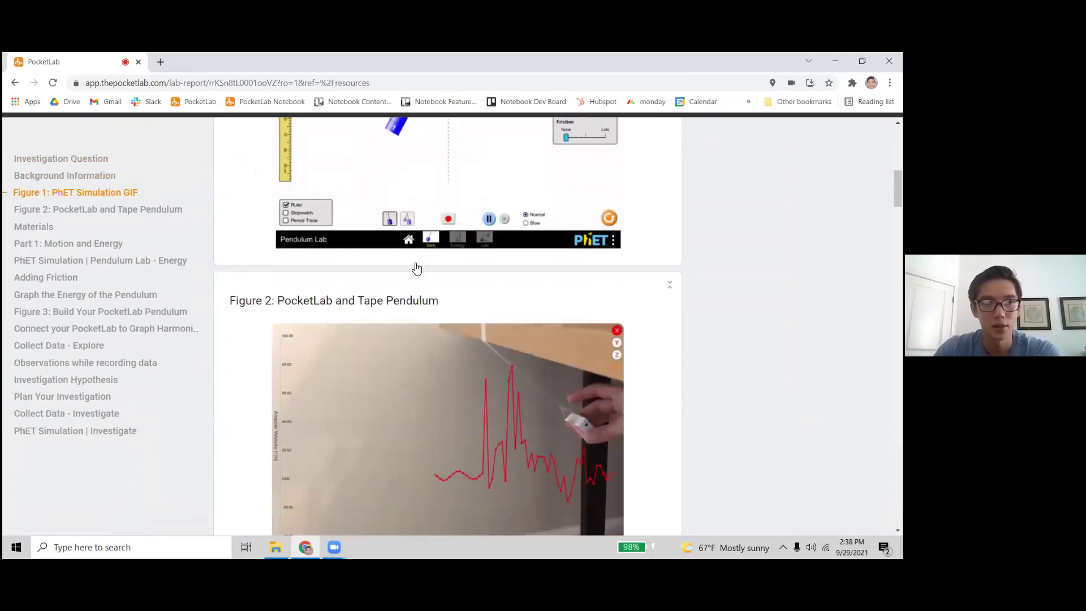
scroll(416, 263, up, 9)
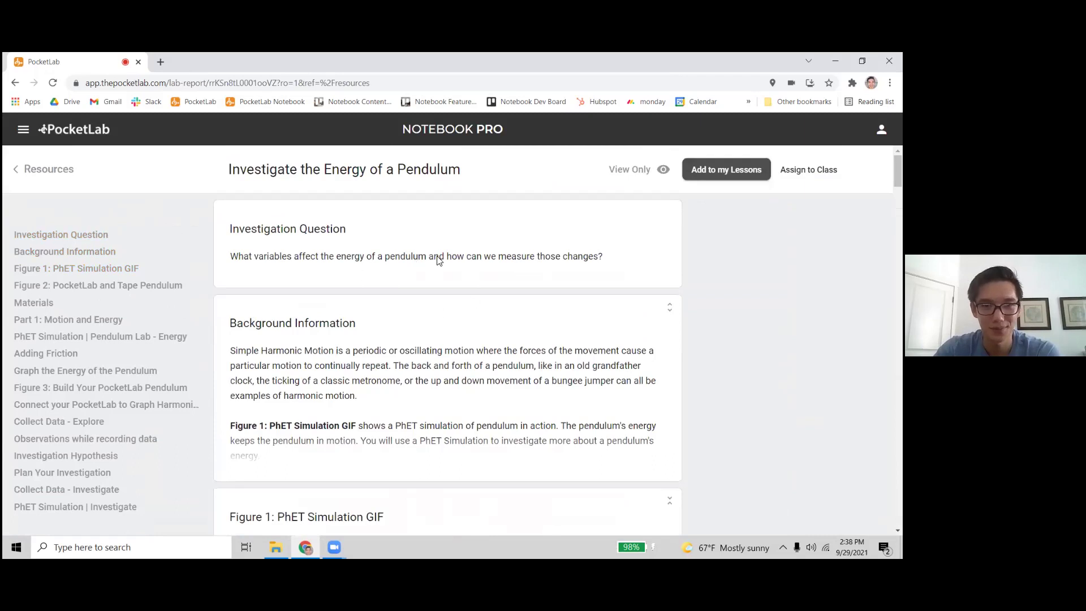
scroll(462, 246, down, 6)
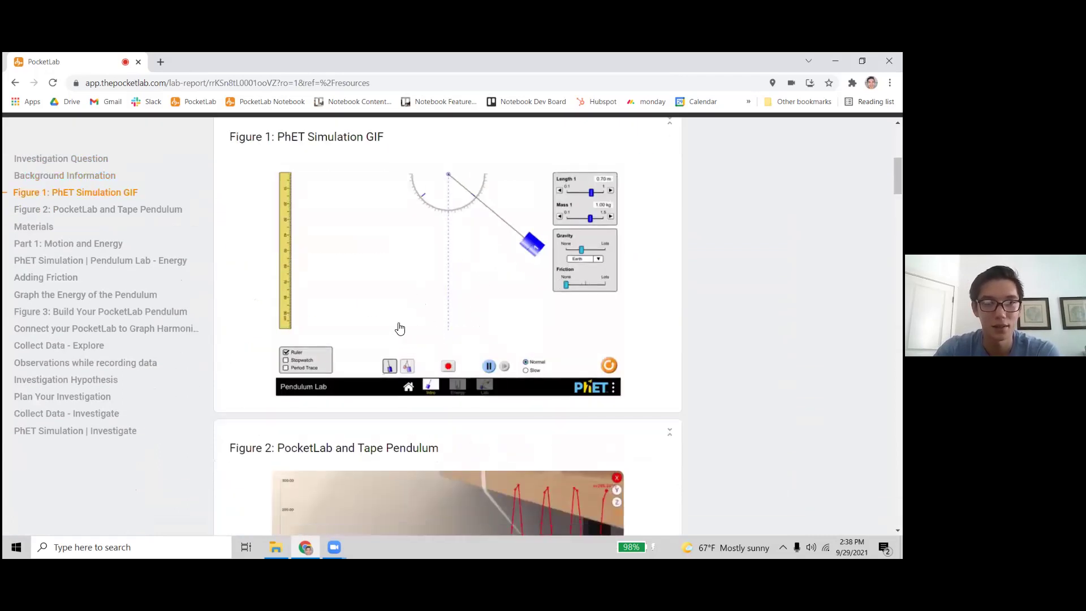
scroll(487, 328, down, 3)
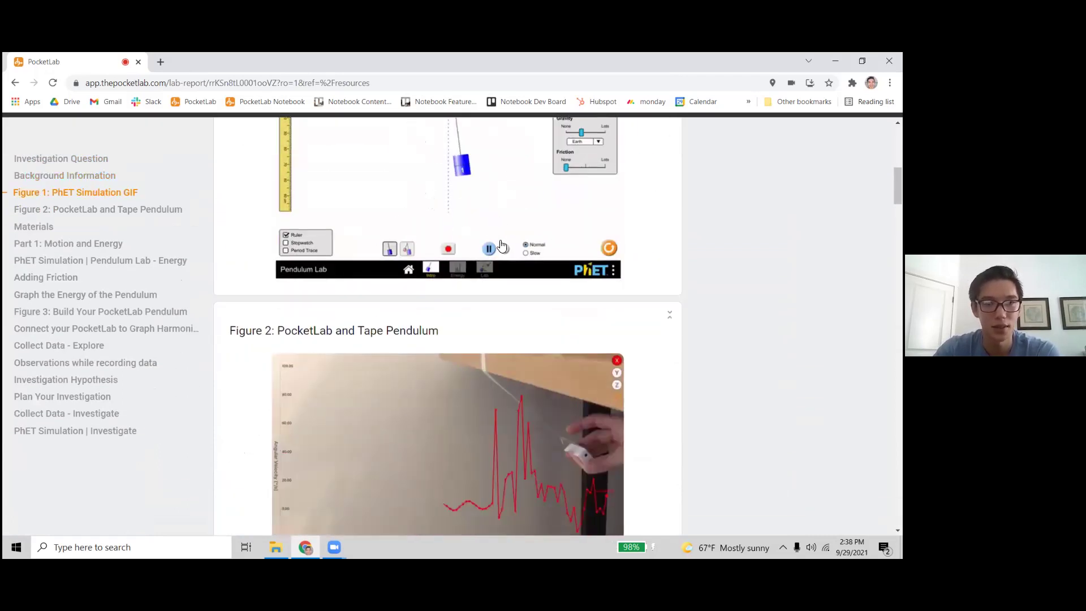
scroll(540, 388, down, 1)
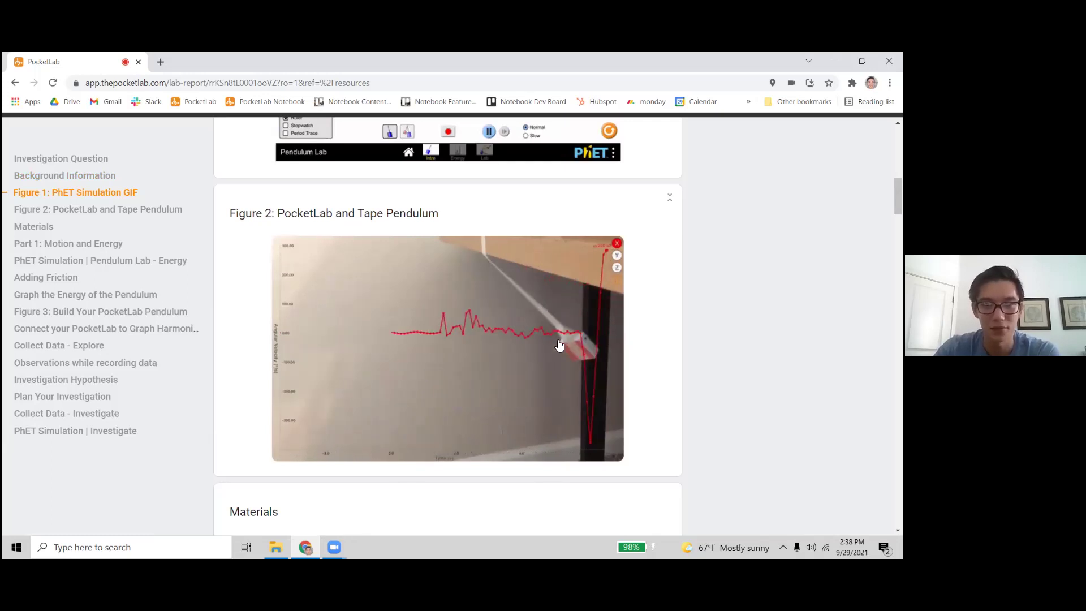
Open the Intro screen of the embedded PhET Pendulum Lab simulation and set the pendulum swinging
scroll(548, 322, down, 3)
scroll(512, 269, down, 10)
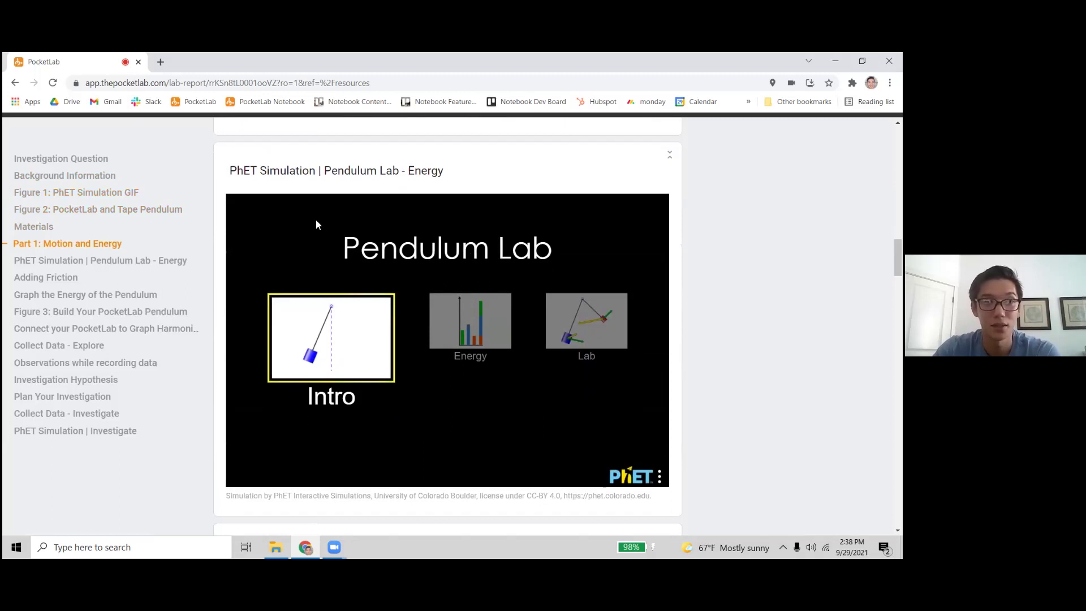
click(333, 350)
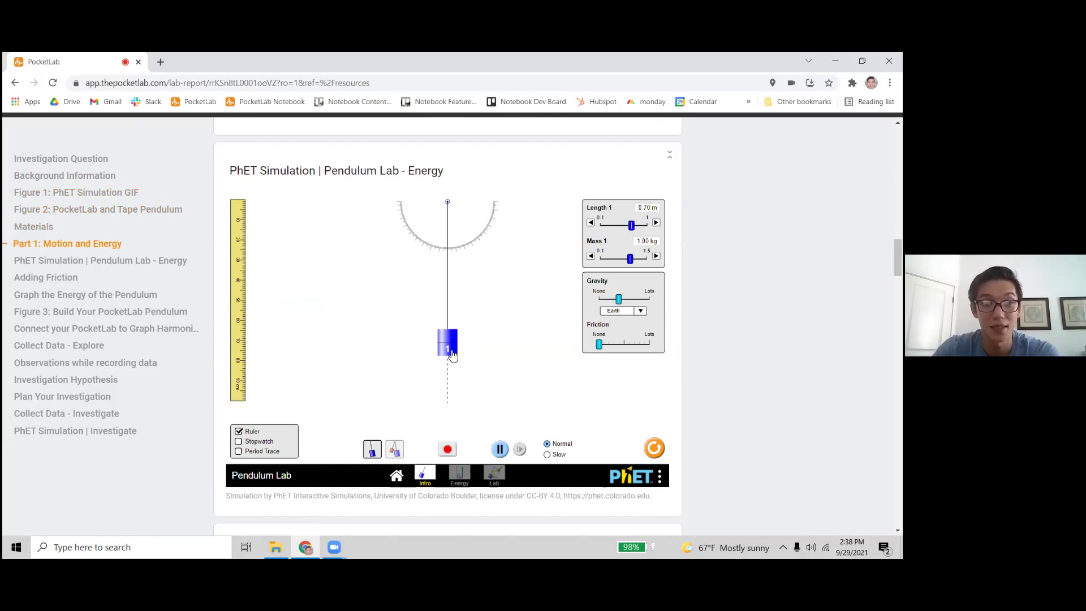
drag(452, 354, 343, 338)
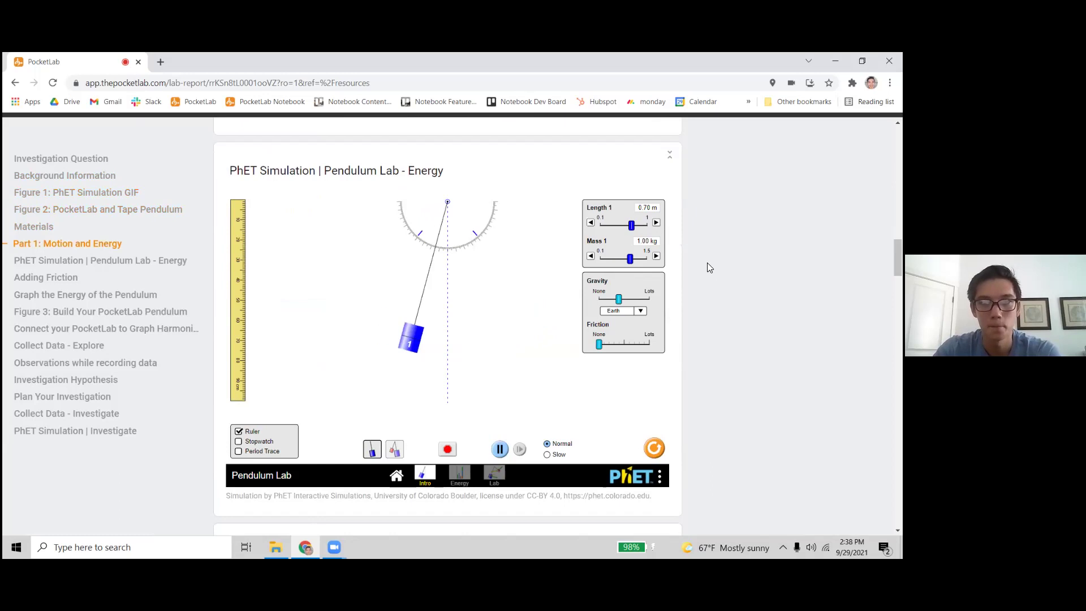
Review the lesson's friction, energy graph, pendulum building and data collection cards, and add the lesson to the notebook
scroll(707, 263, down, 3)
scroll(695, 289, down, 1)
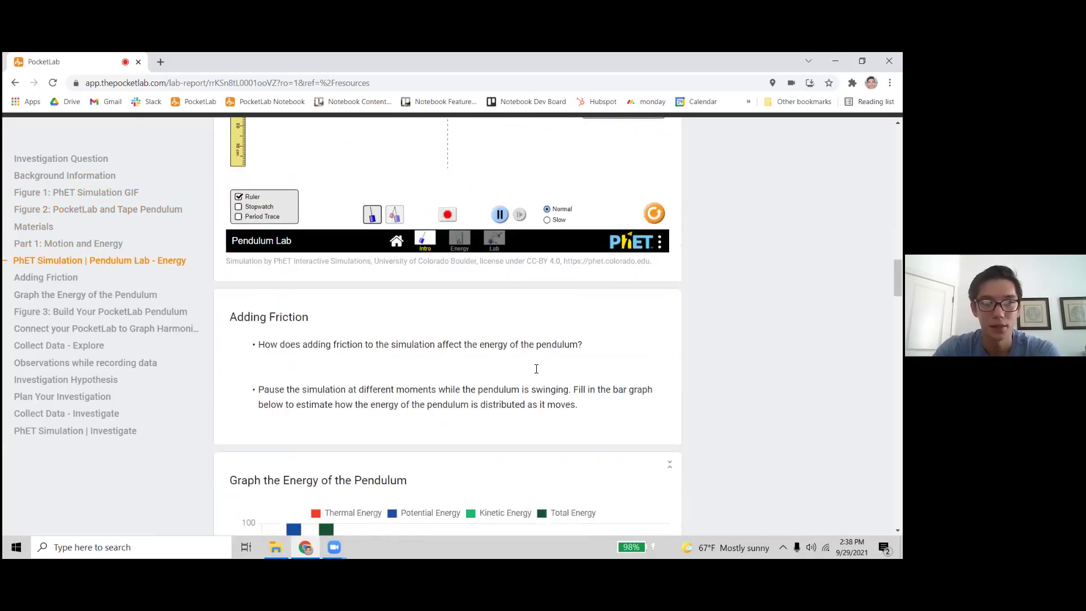
scroll(536, 369, down, 5)
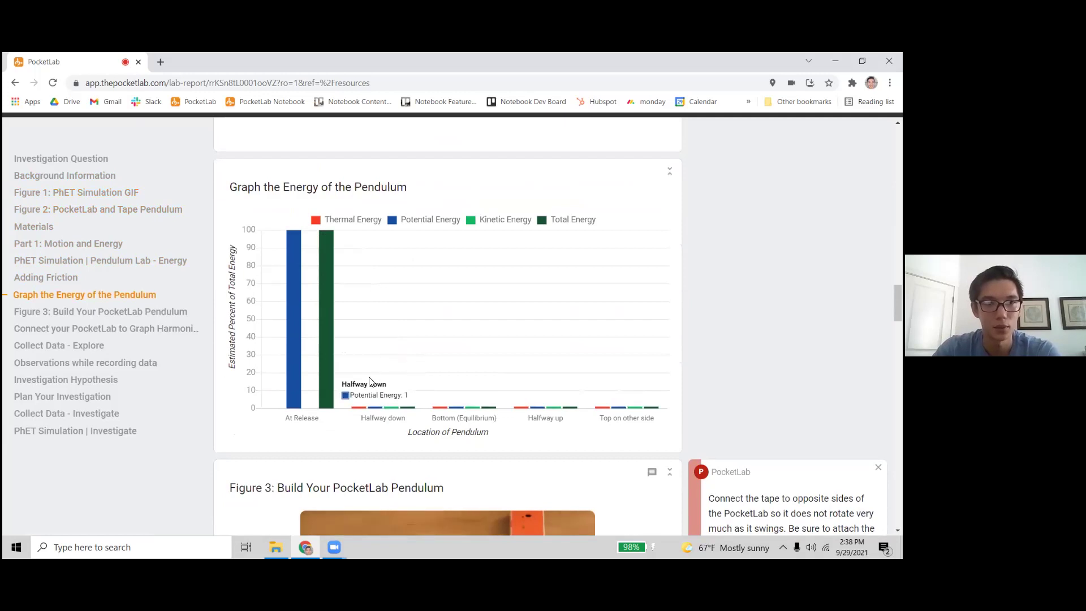
scroll(464, 339, down, 4)
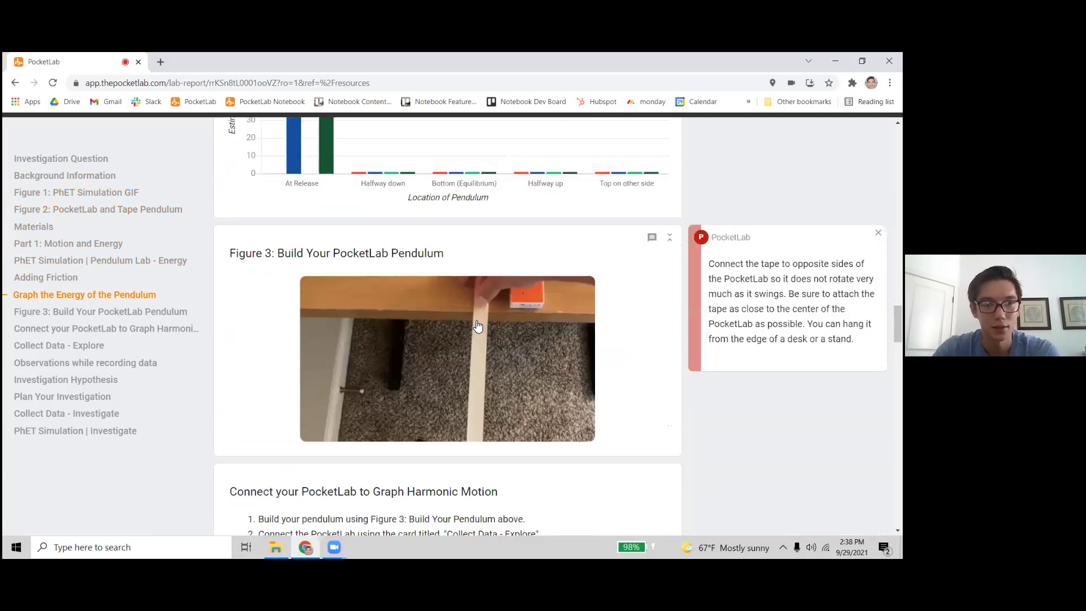
scroll(477, 327, down, 4)
scroll(486, 340, down, 4)
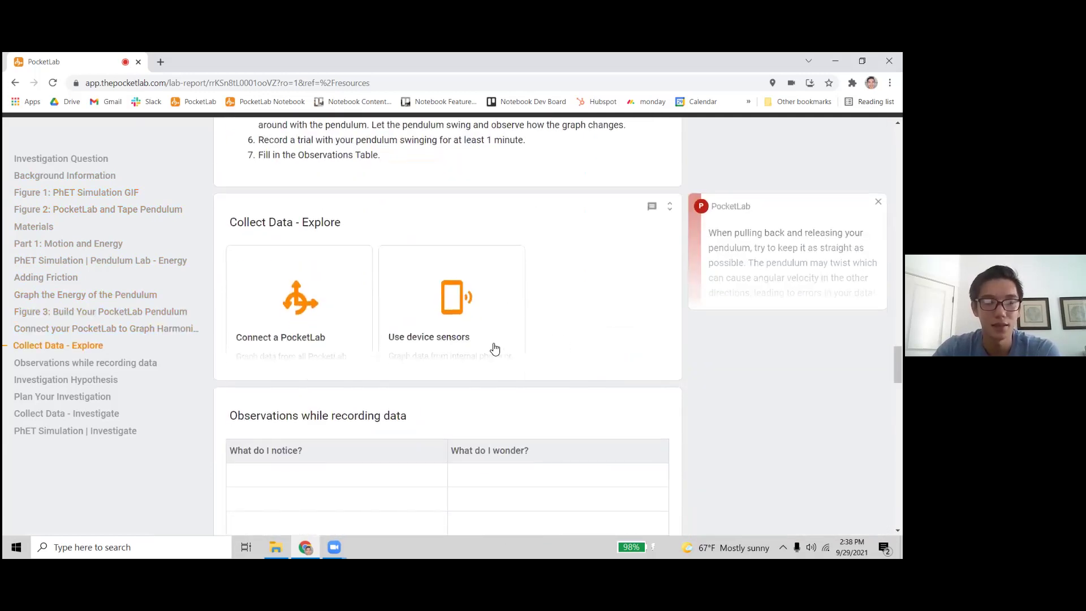
click(579, 302)
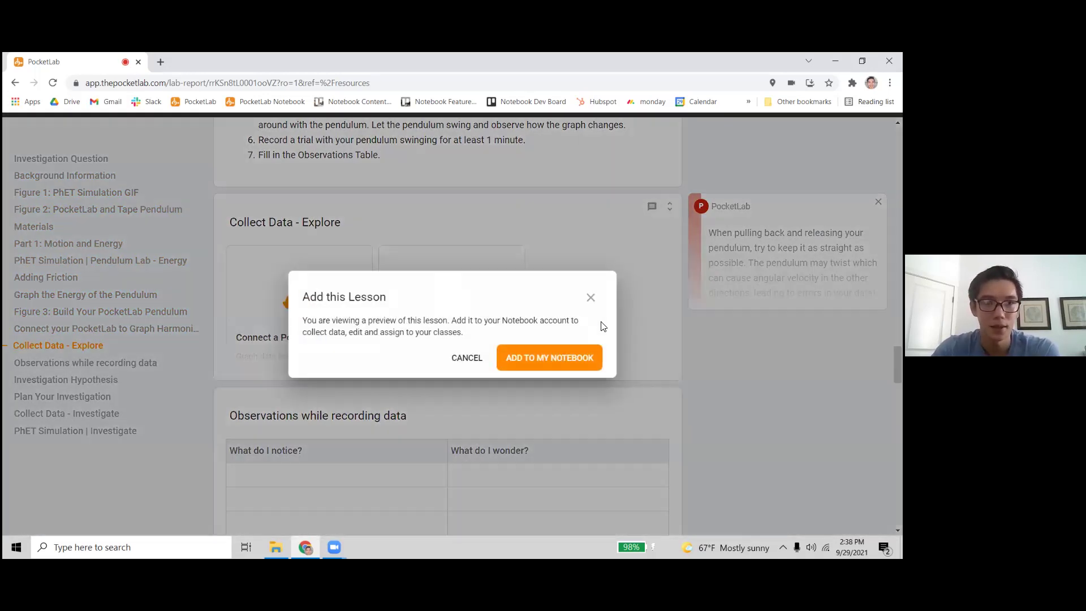
click(545, 363)
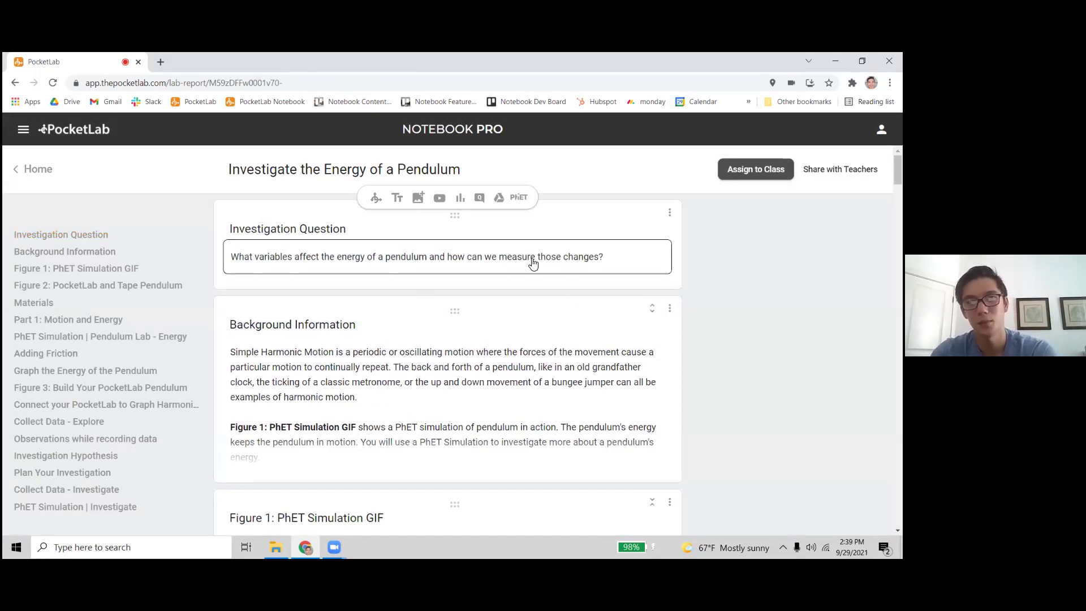
Add two blank lines after the question in the lesson's Investigation Question card
click(644, 262)
key(Return)
key(Return)
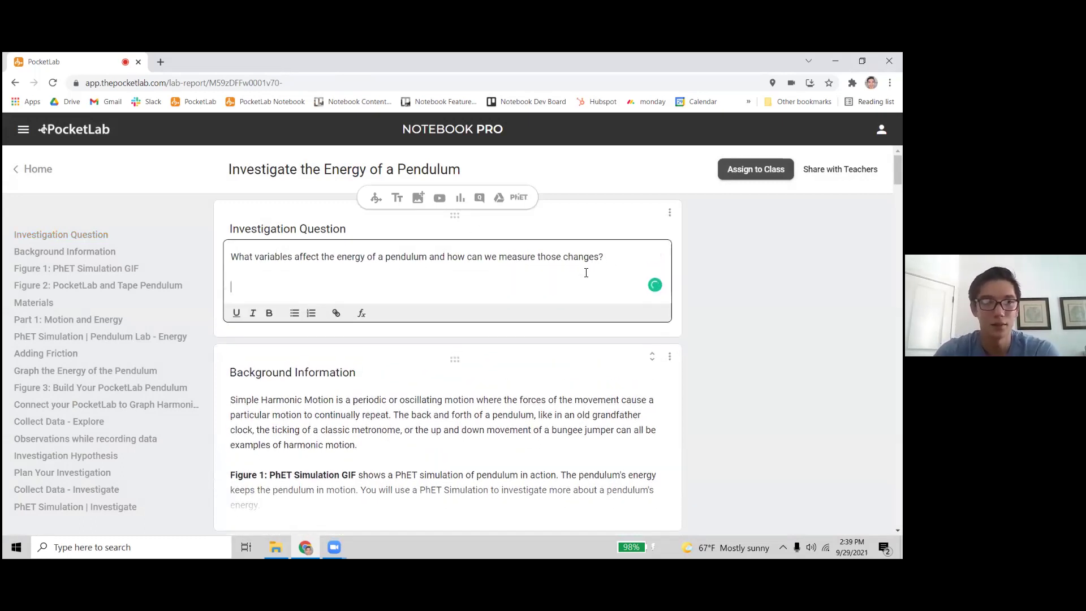
Examine the editable lesson cards and the content types that can be inserted between them, such as Data Analysis
scroll(413, 313, down, 1)
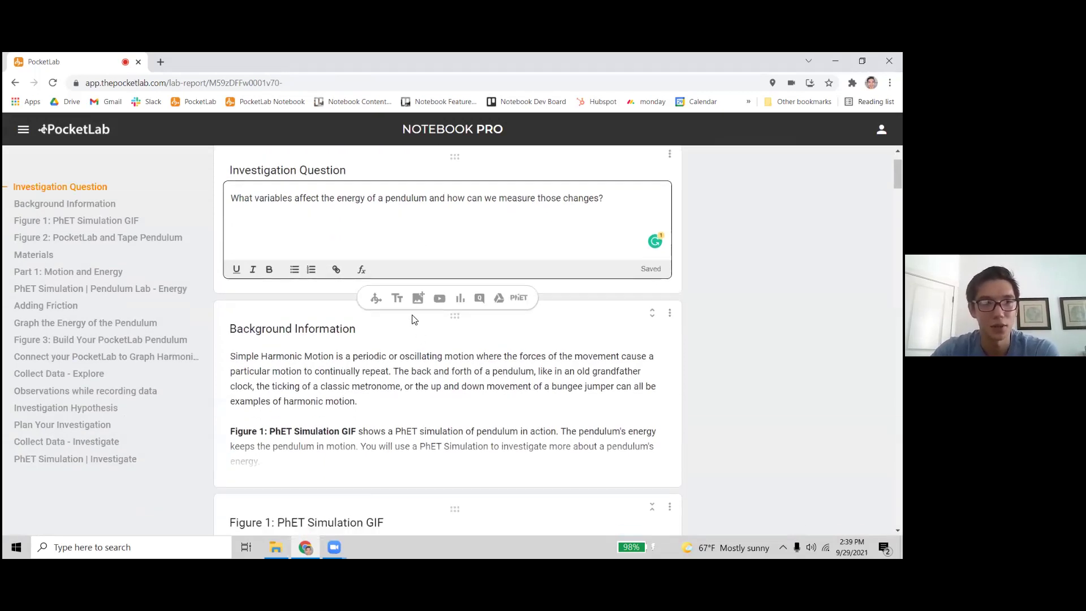
scroll(472, 350, down, 2)
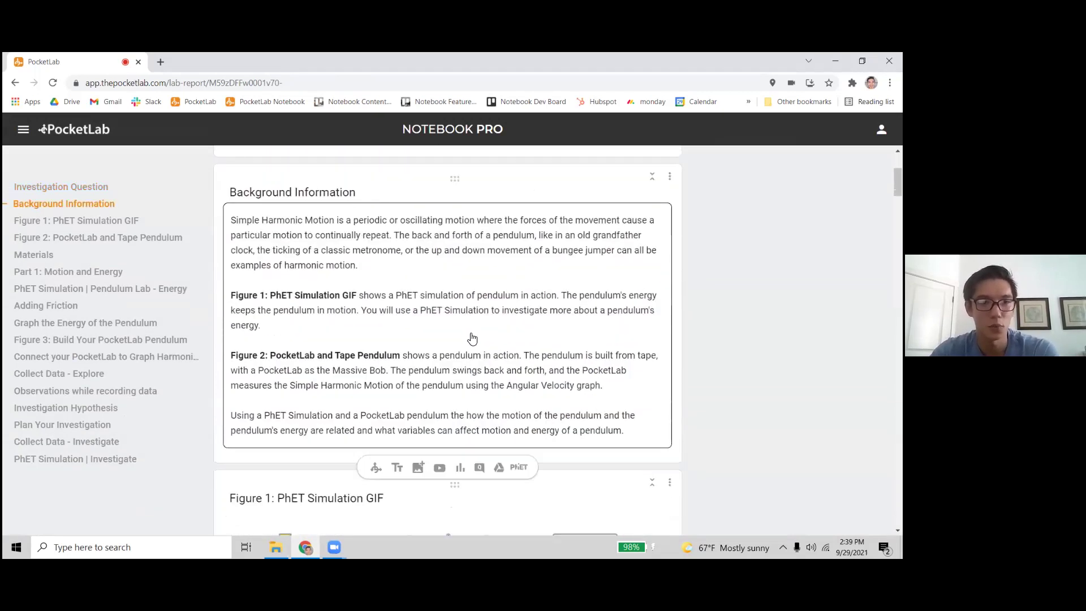
scroll(449, 331, down, 8)
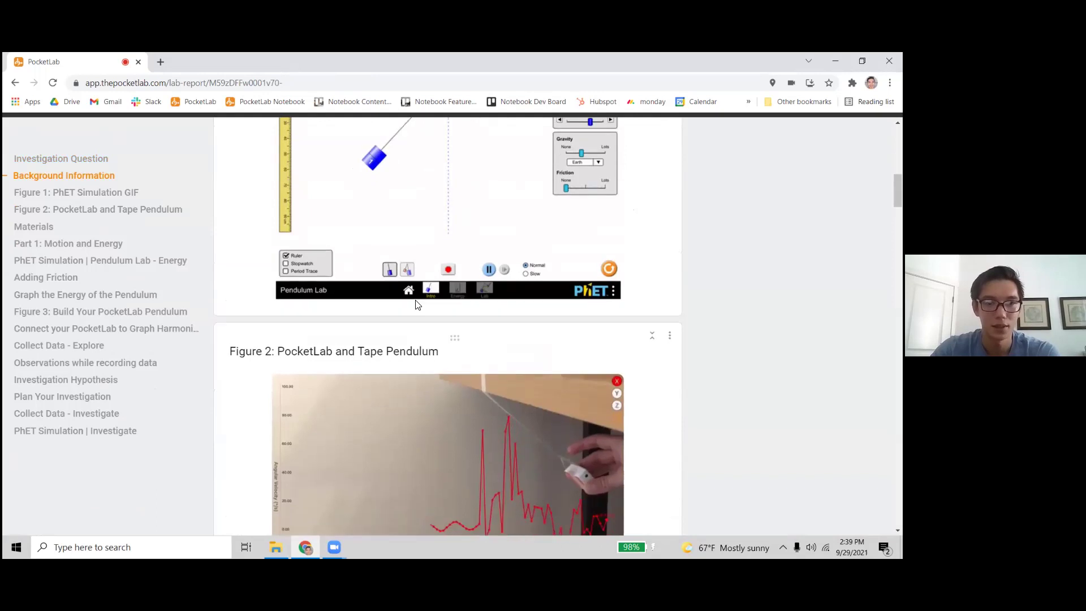
scroll(418, 309, down, 2)
scroll(409, 267, up, 2)
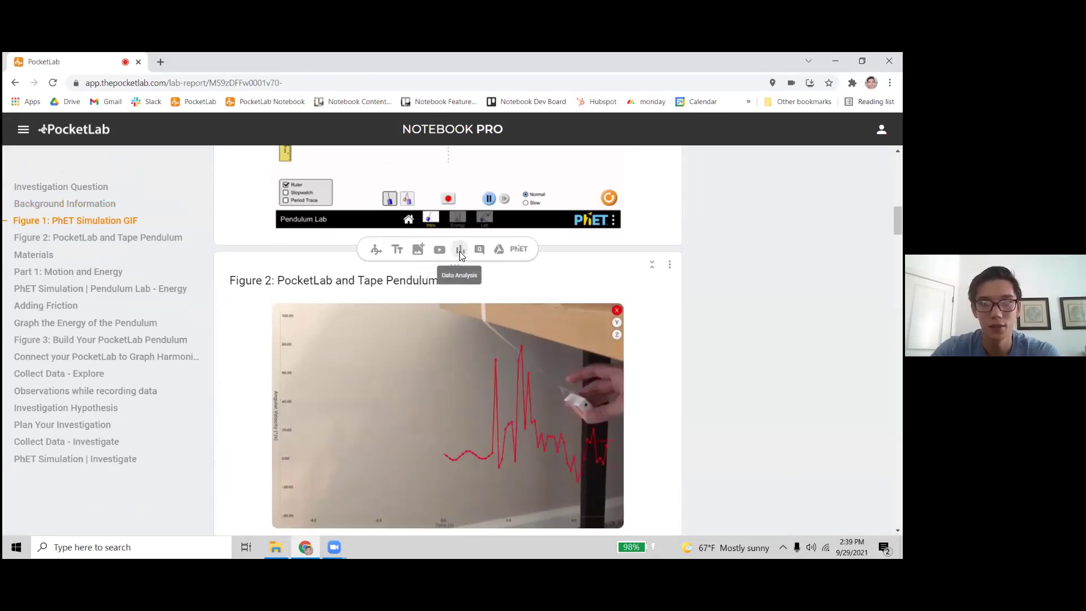
Examine the Data Analysis options and the Question Card types available for insertion before Figure 2, dismissing both dialogs without inserting anything
click(460, 250)
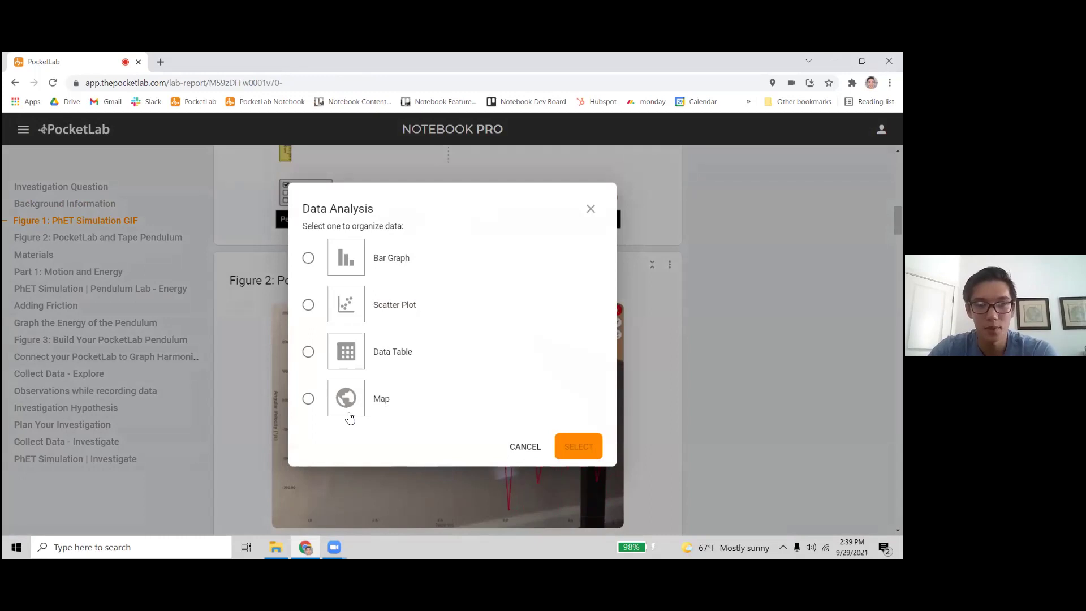
click(617, 237)
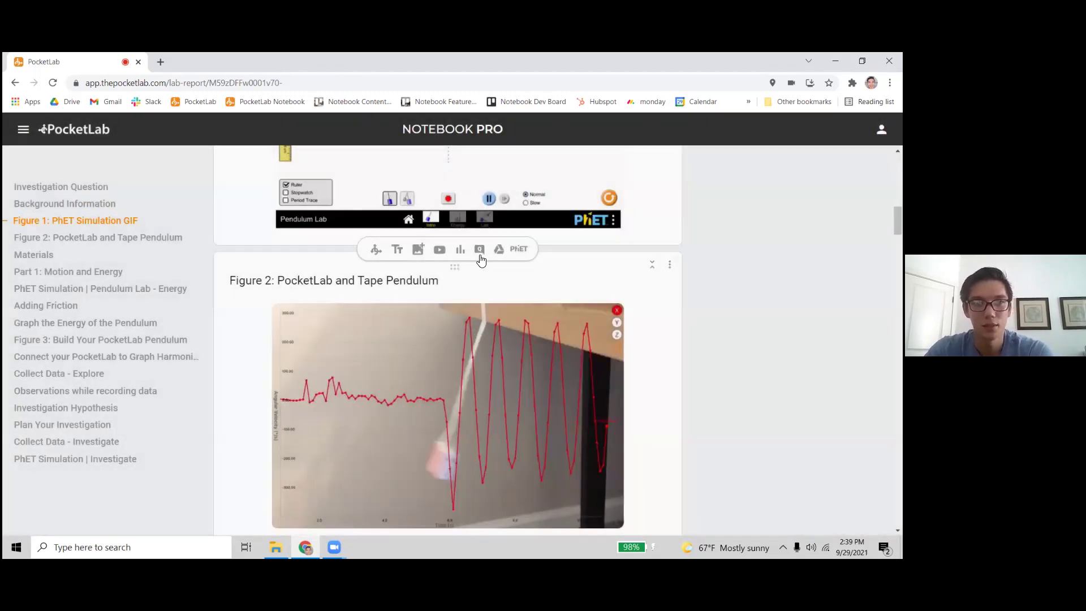
click(480, 249)
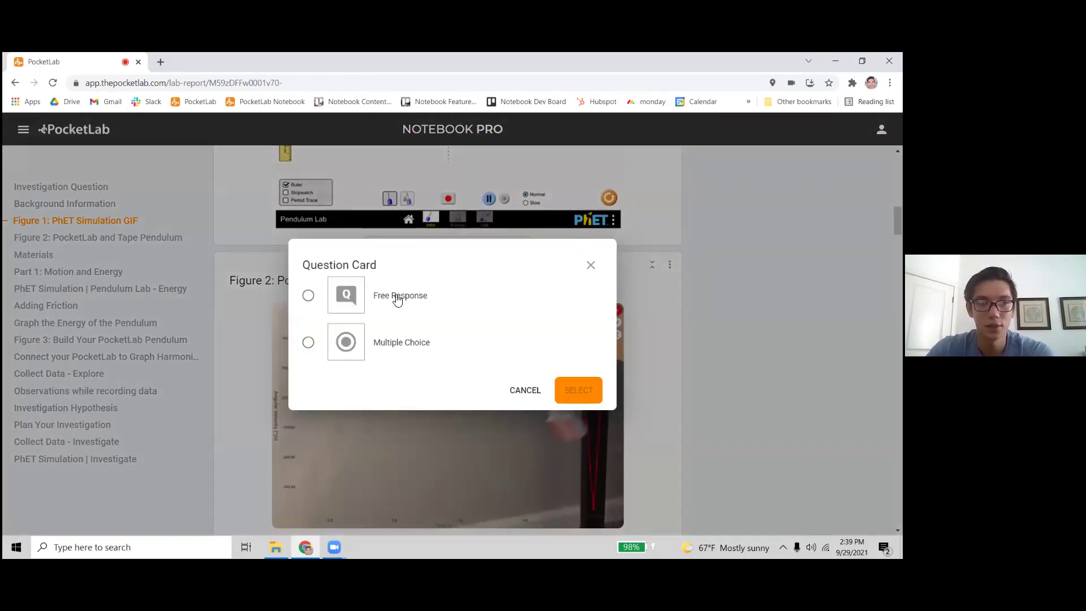
click(585, 271)
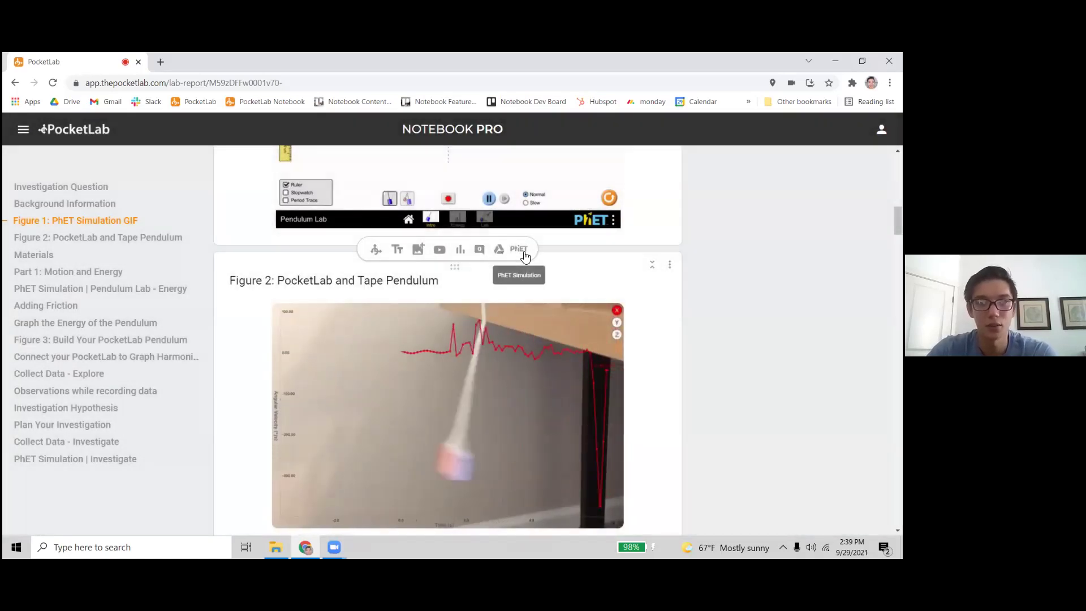
Review the remaining lesson cards through Observations while recording data and Investigation Hypothesis, and return to the start of the lesson
scroll(545, 252, down, 10)
scroll(545, 257, down, 15)
scroll(545, 251, down, 15)
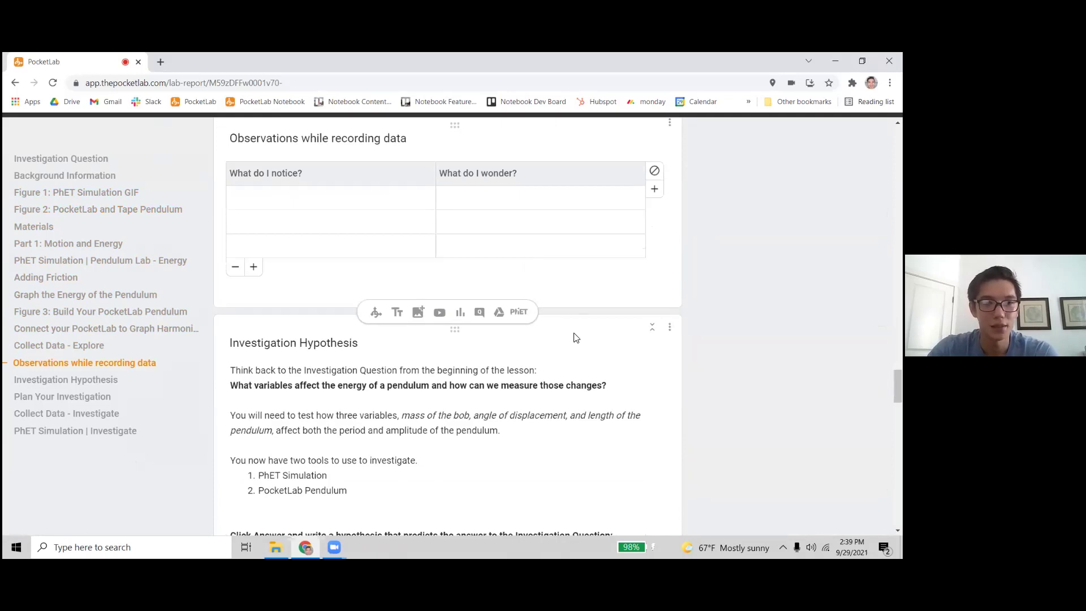
scroll(576, 337, down, 3)
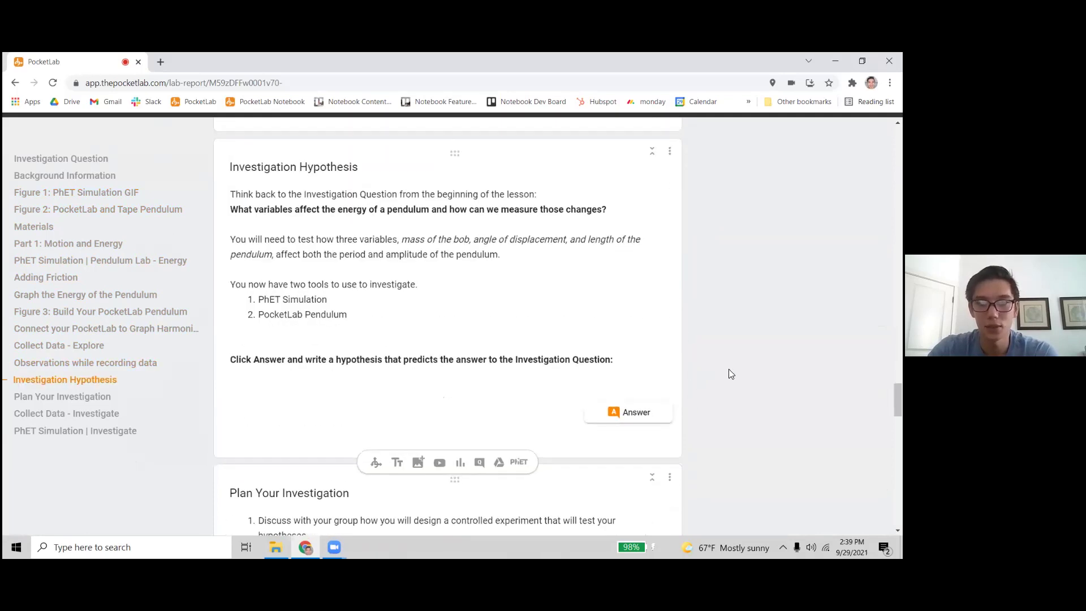
key(Home)
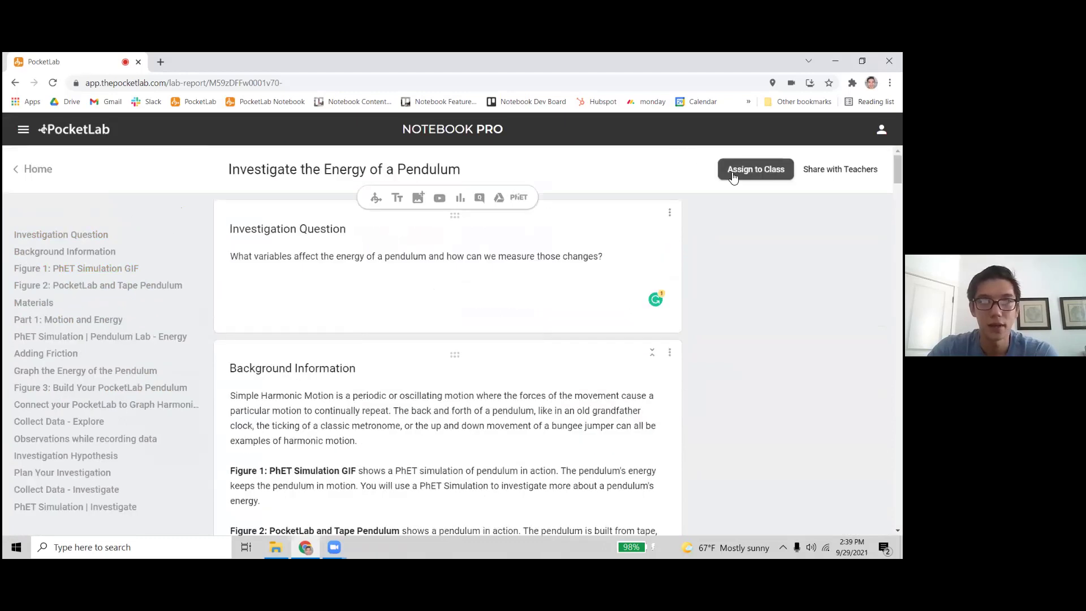
Leave the pendulum lesson and open the Classes page
click(40, 158)
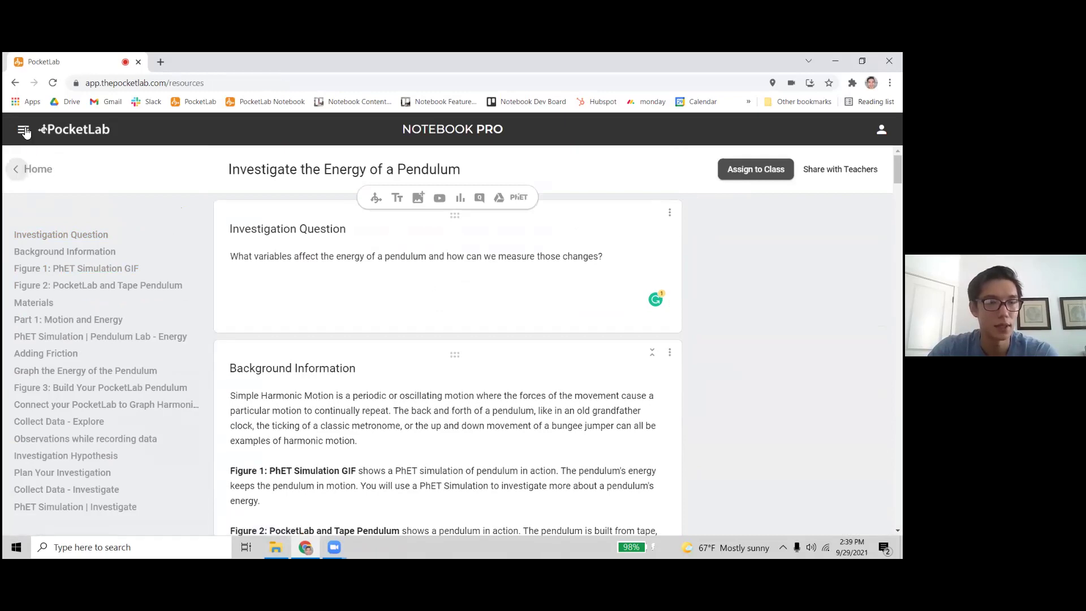
click(23, 130)
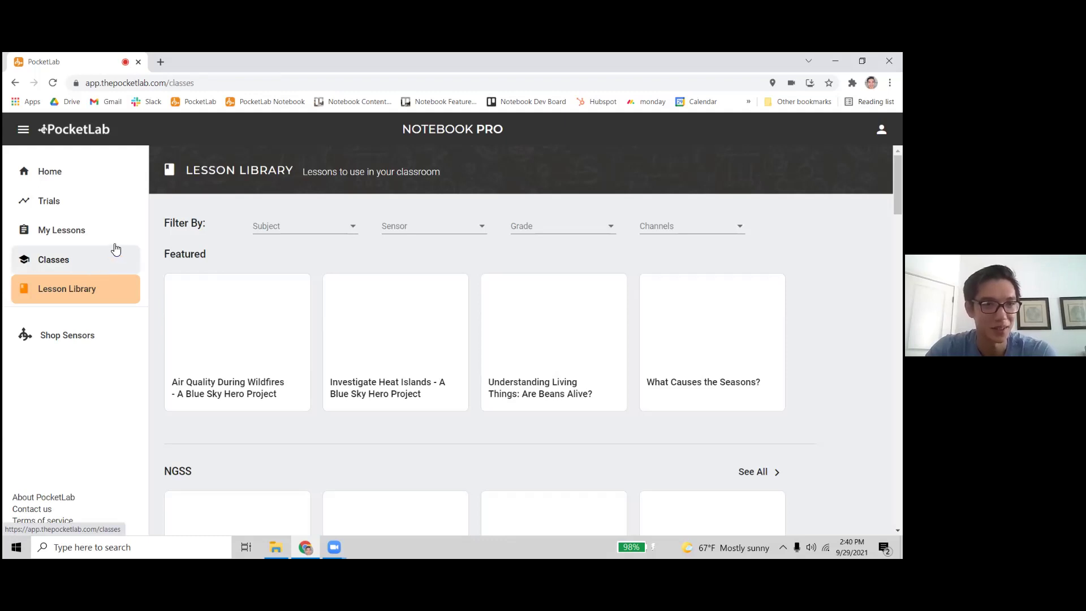
click(94, 261)
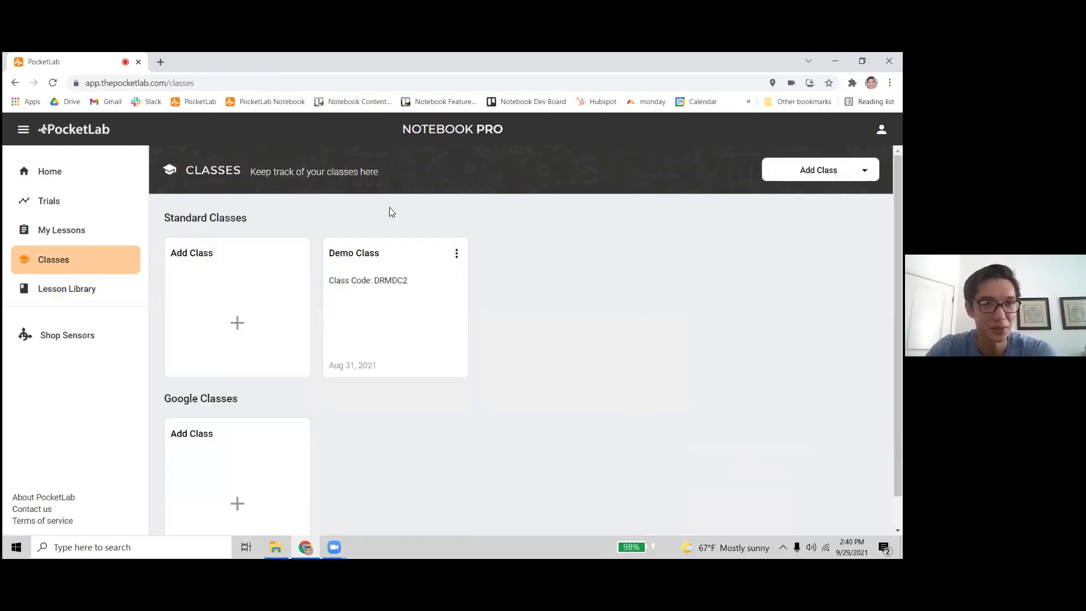